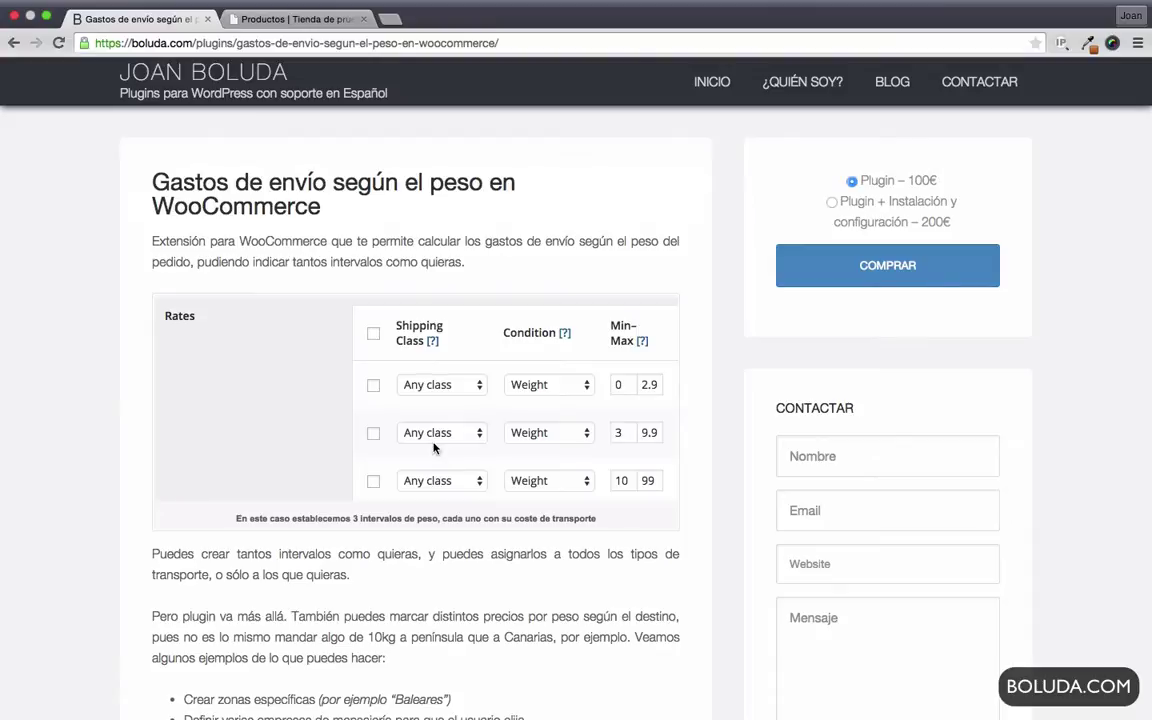
Close the plugin page, add one Álbum de música 1 to the shop cart and view the cart.
{"action": "key", "text": "super+w"}
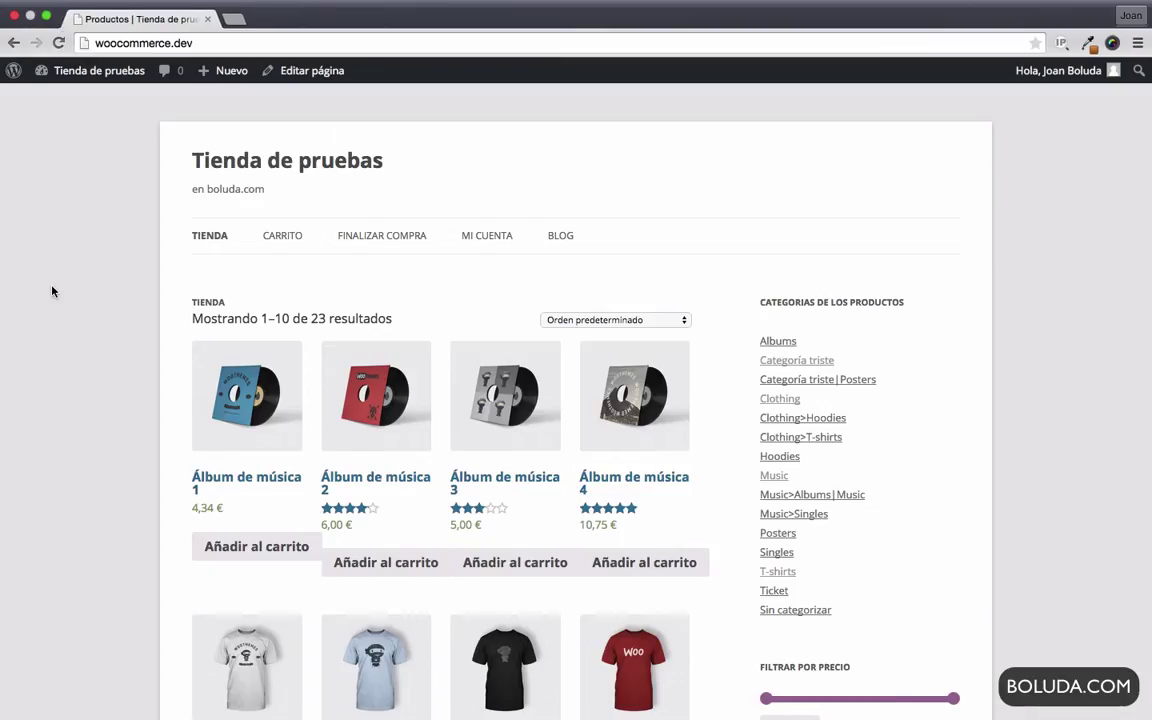
{"action": "left_click", "coordinate": [256, 383]}
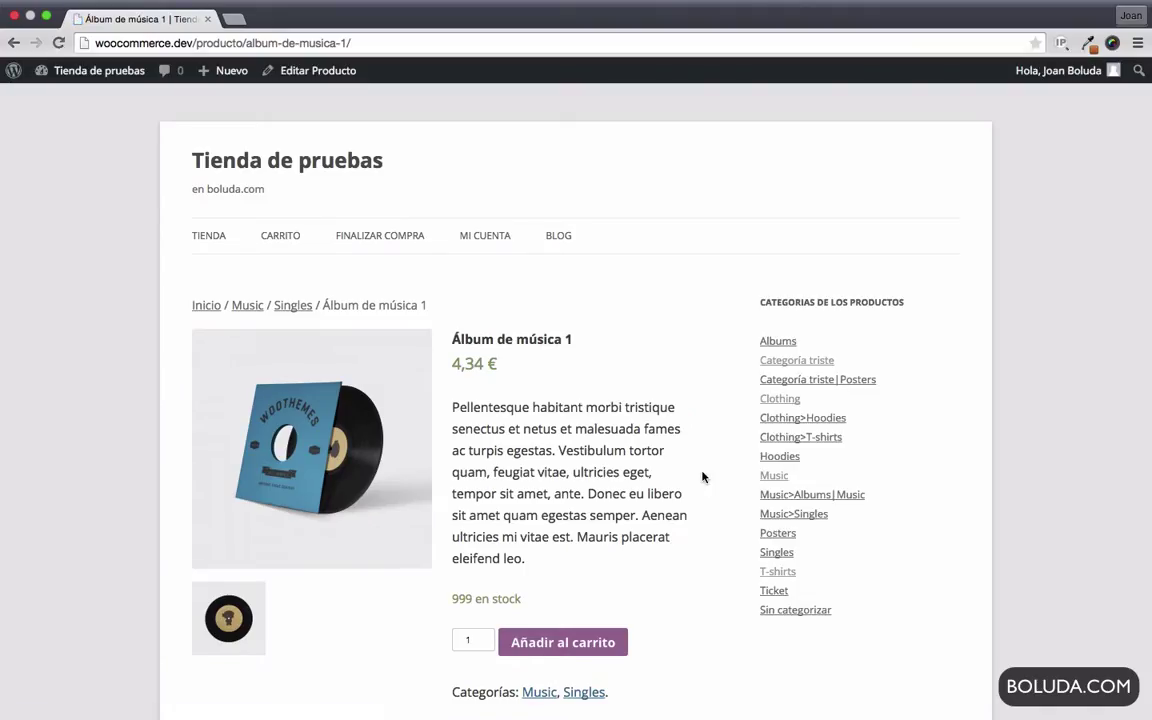
{"action": "scroll", "coordinate": [702, 477], "scroll_direction": "down", "scroll_amount": 5}
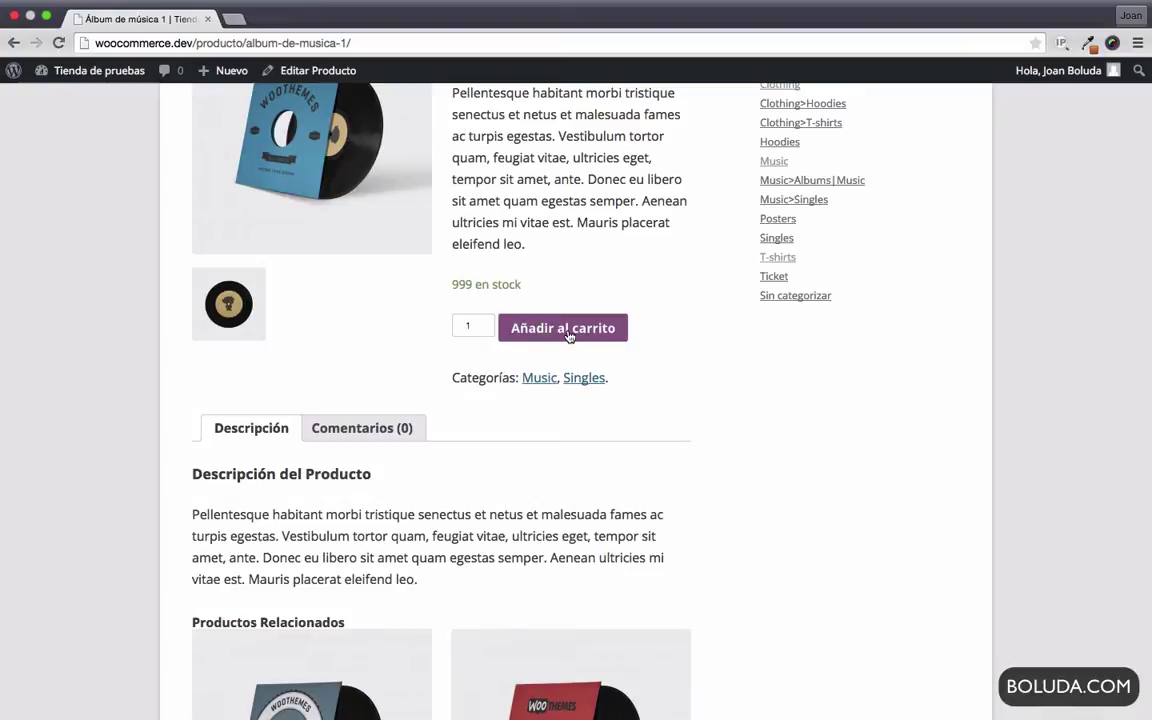
{"action": "left_click", "coordinate": [566, 330]}
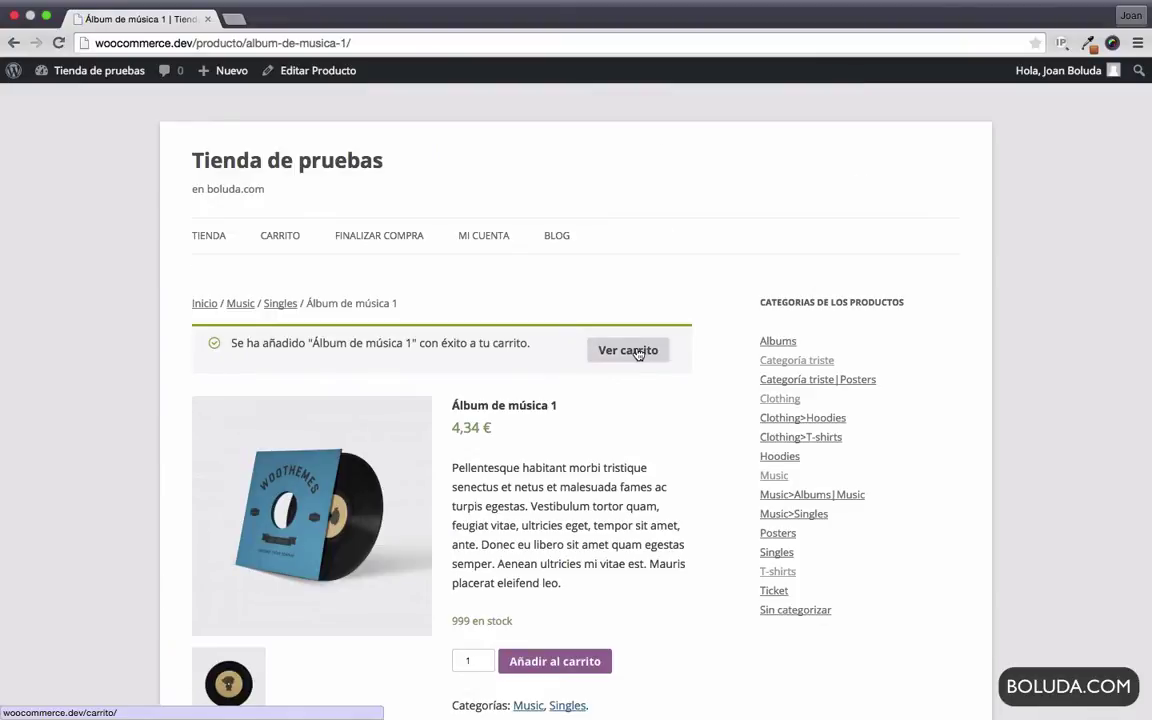
{"action": "left_click", "coordinate": [637, 352]}
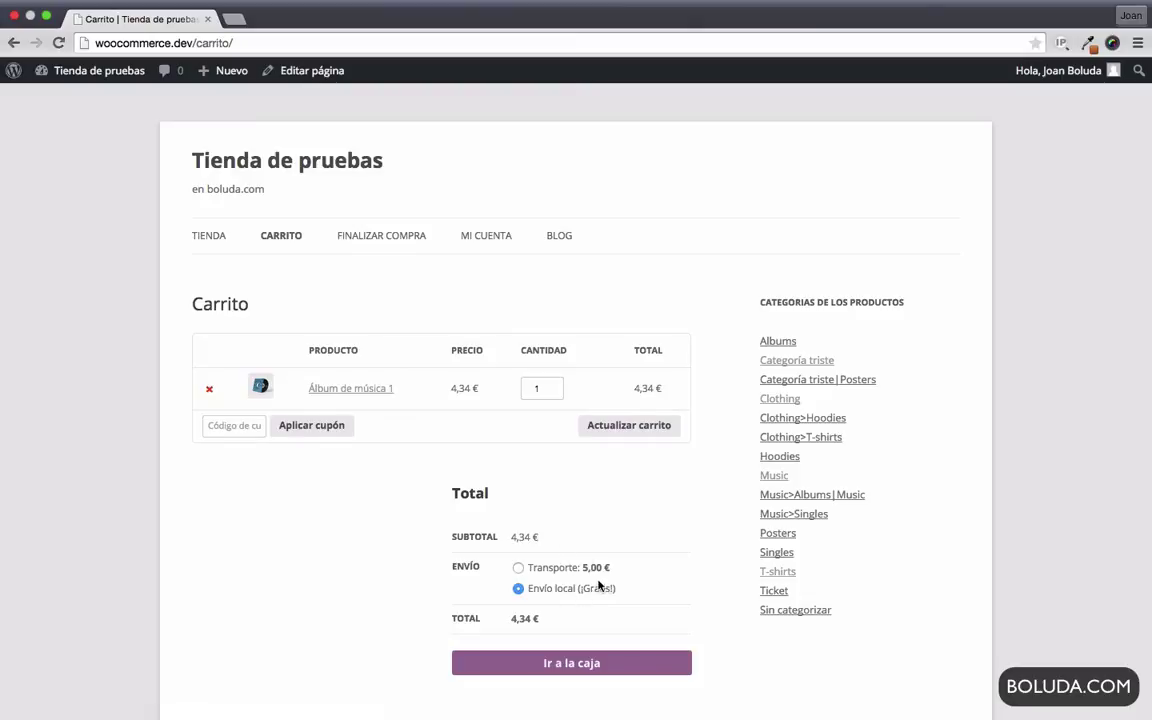
Update the cart to a quantity of 5 for Álbum de música 1 and review the shipping options.
{"action": "left_click", "coordinate": [538, 385]}
{"action": "key", "text": "BackSpace"}
{"action": "type", "text": "5"}
{"action": "key", "text": "Return"}
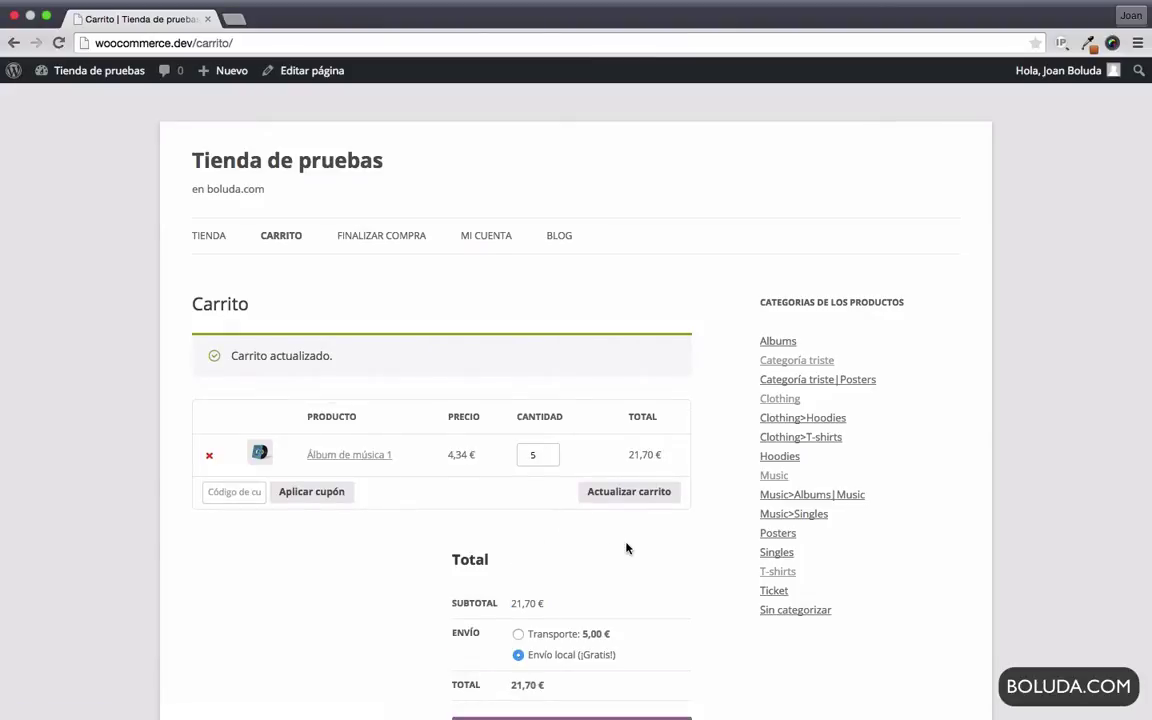
{"action": "scroll", "coordinate": [627, 547], "scroll_direction": "down", "scroll_amount": 2}
{"action": "scroll", "coordinate": [581, 450], "scroll_direction": "up", "scroll_amount": 2}
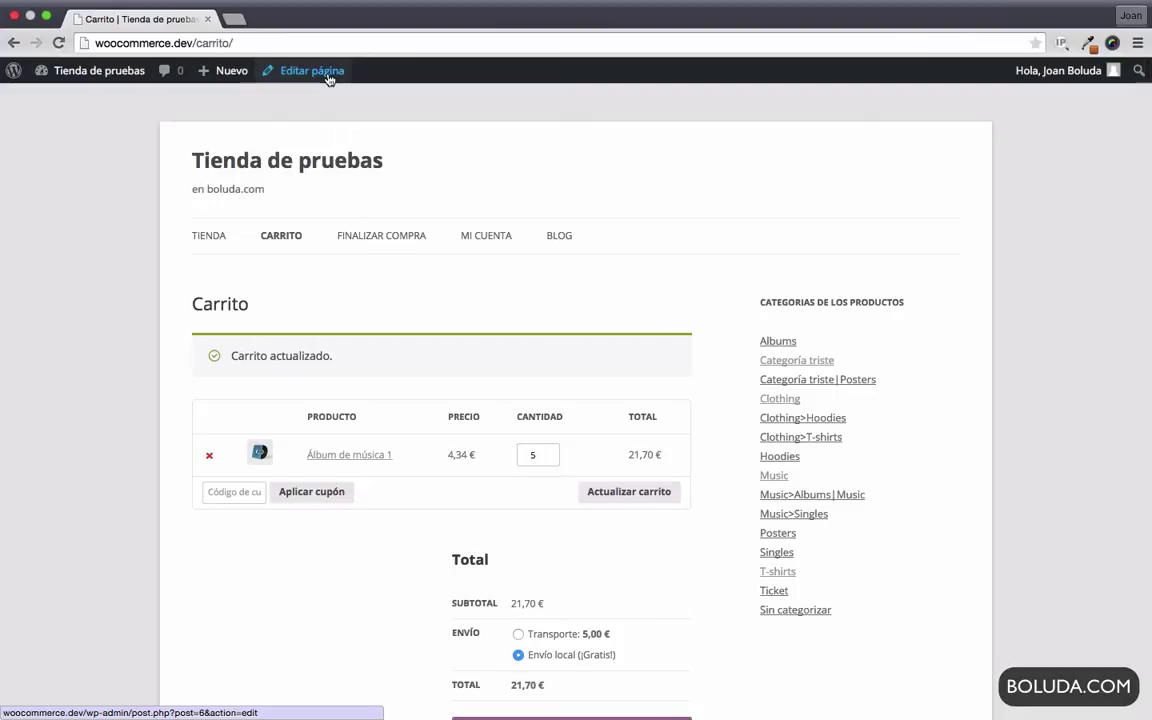
Go to WooCommerce's Shipping Zones in the site admin and open the Table Rate method of the Default Zone.
{"action": "left_click", "coordinate": [241, 157]}
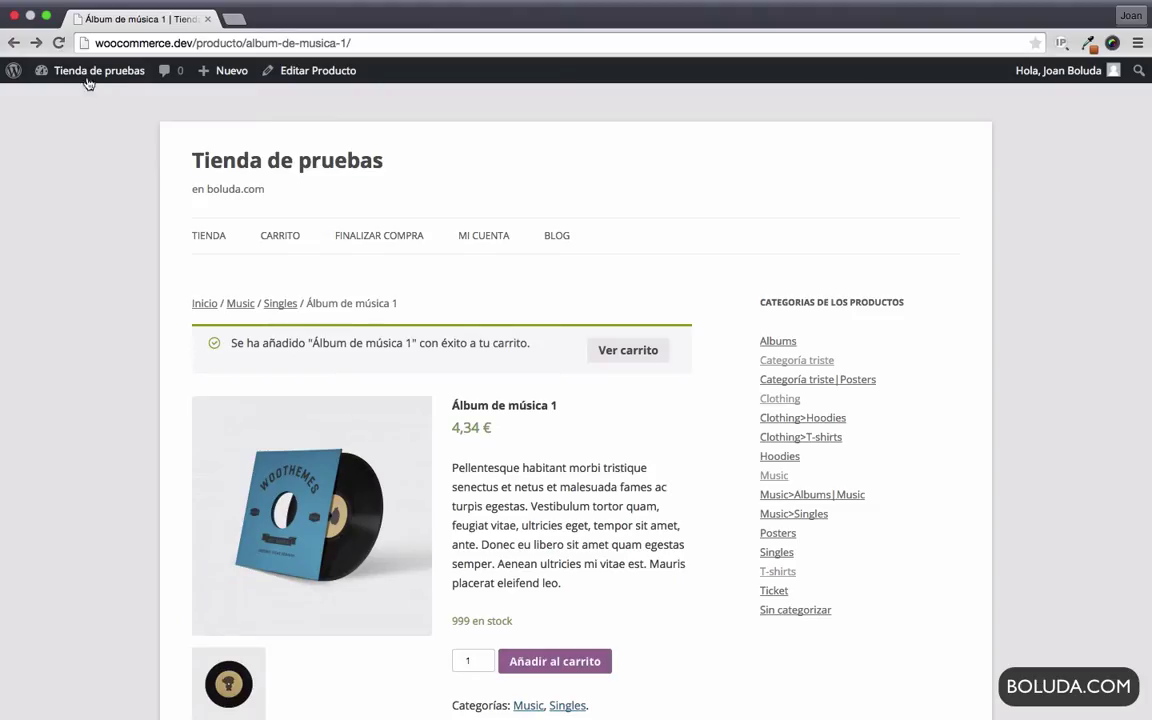
{"action": "mouse_move", "coordinate": [80, 86]}
{"action": "left_click", "coordinate": [50, 98]}
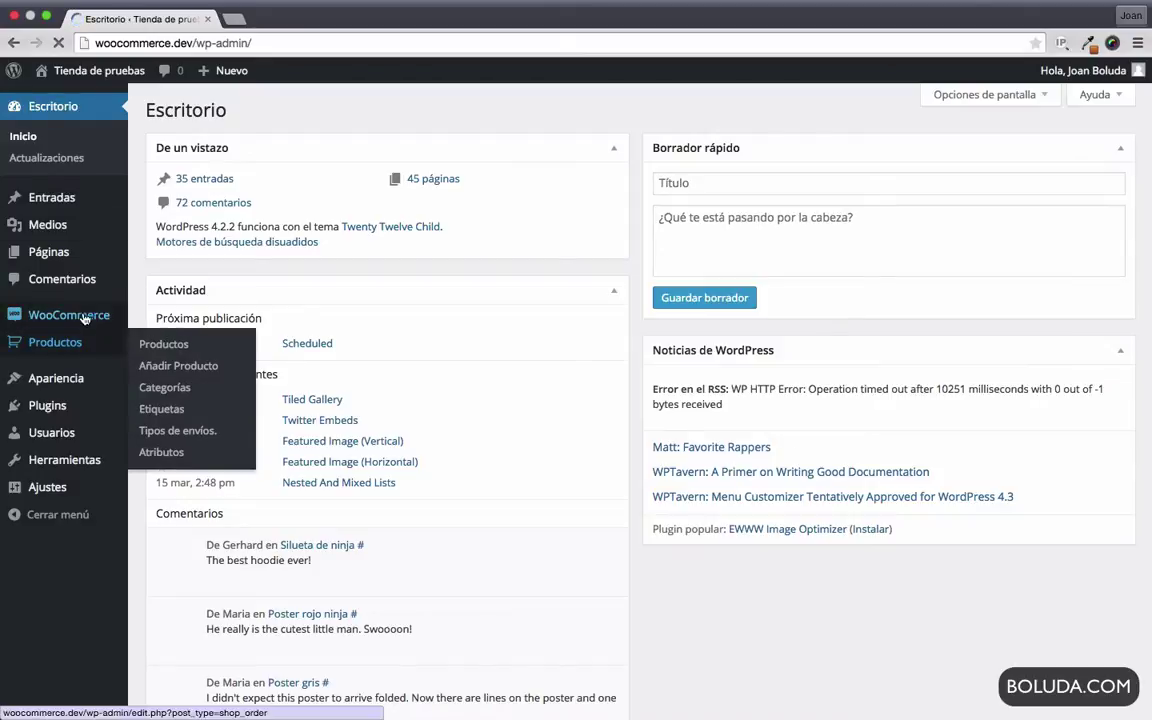
{"action": "mouse_move", "coordinate": [95, 316]}
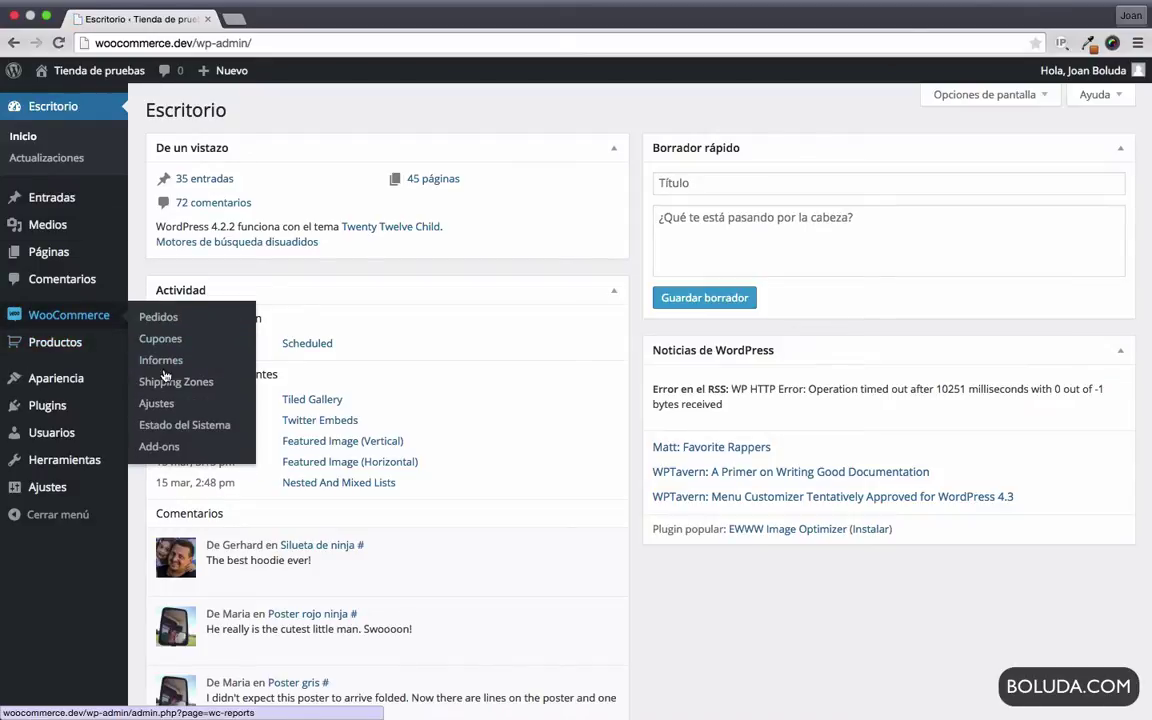
{"action": "left_click", "coordinate": [176, 382]}
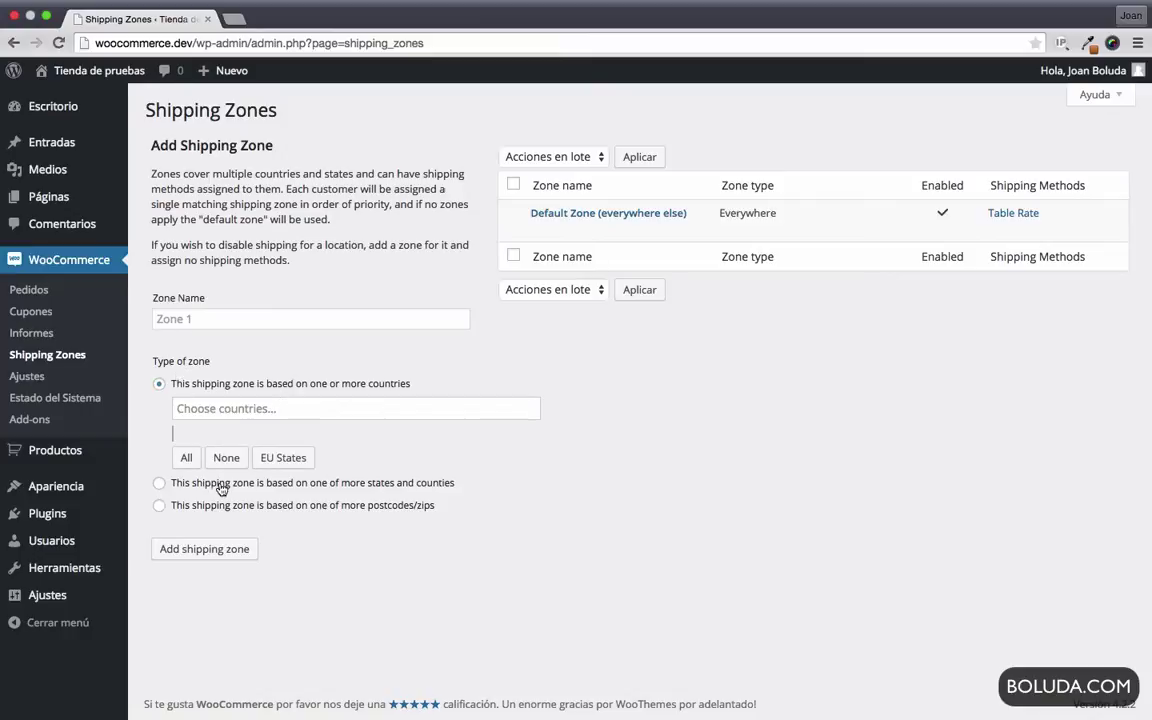
{"action": "left_click", "coordinate": [629, 219]}
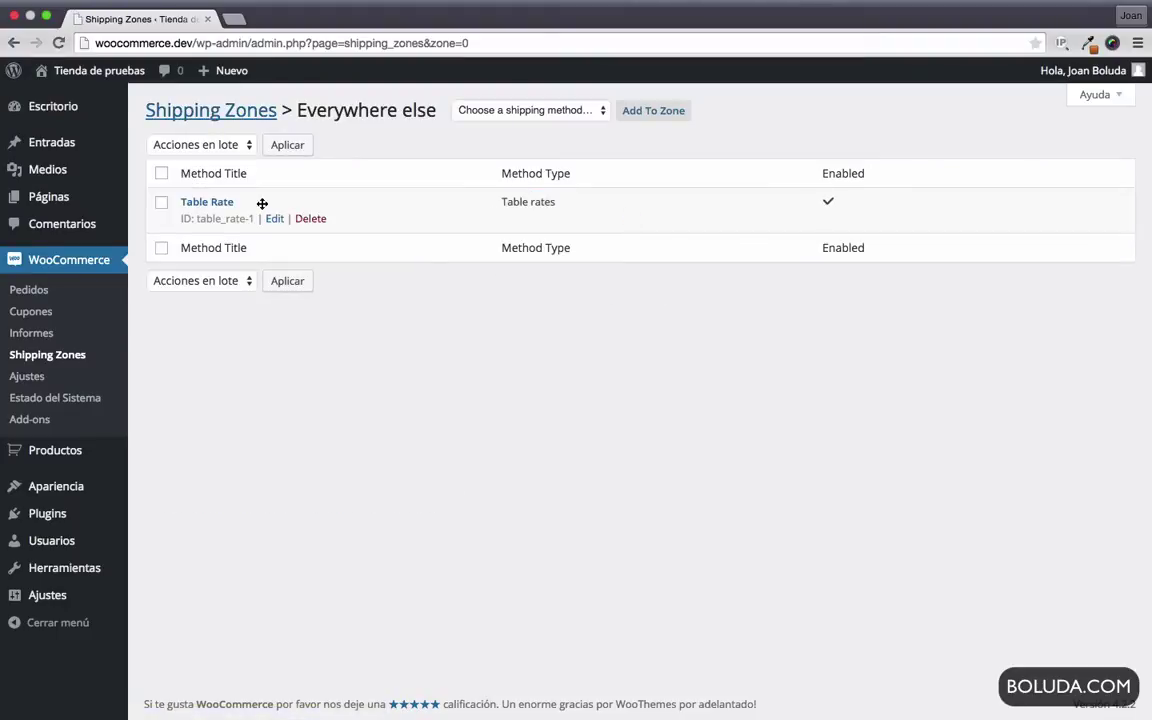
{"action": "left_click", "coordinate": [201, 204]}
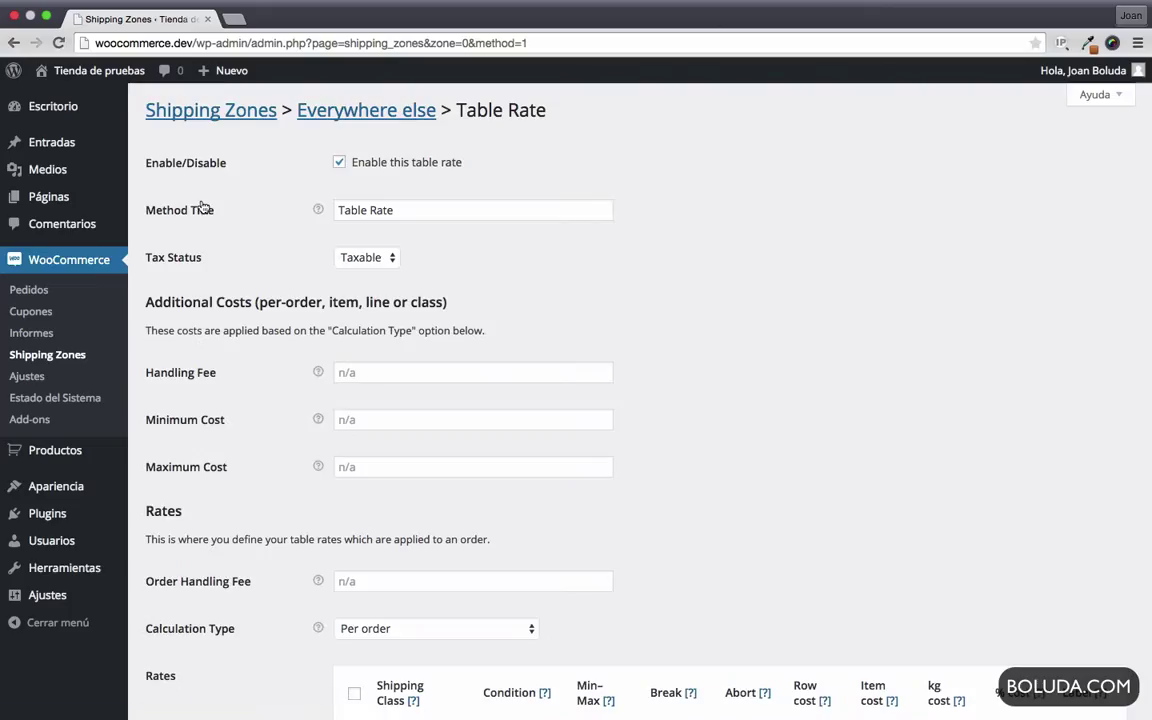
Rename the shipping method's title as "Porte según peso".
{"action": "scroll", "coordinate": [819, 440], "scroll_direction": "down", "scroll_amount": 5}
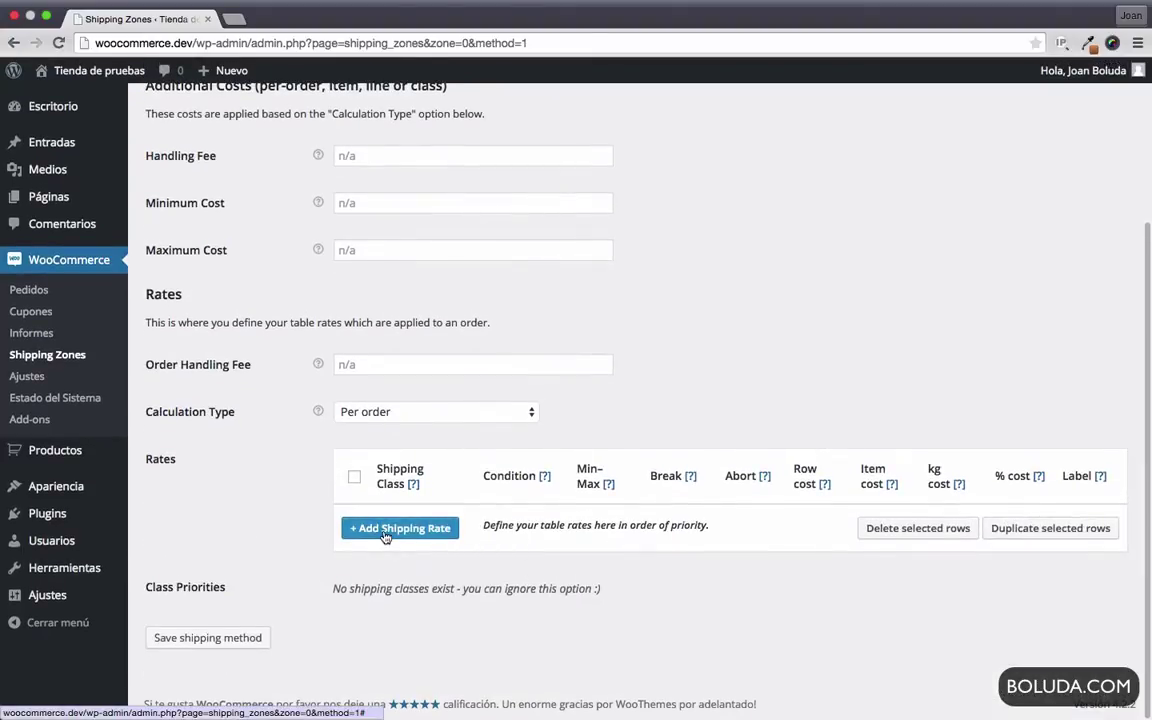
{"action": "scroll", "coordinate": [265, 206], "scroll_direction": "up", "scroll_amount": 5}
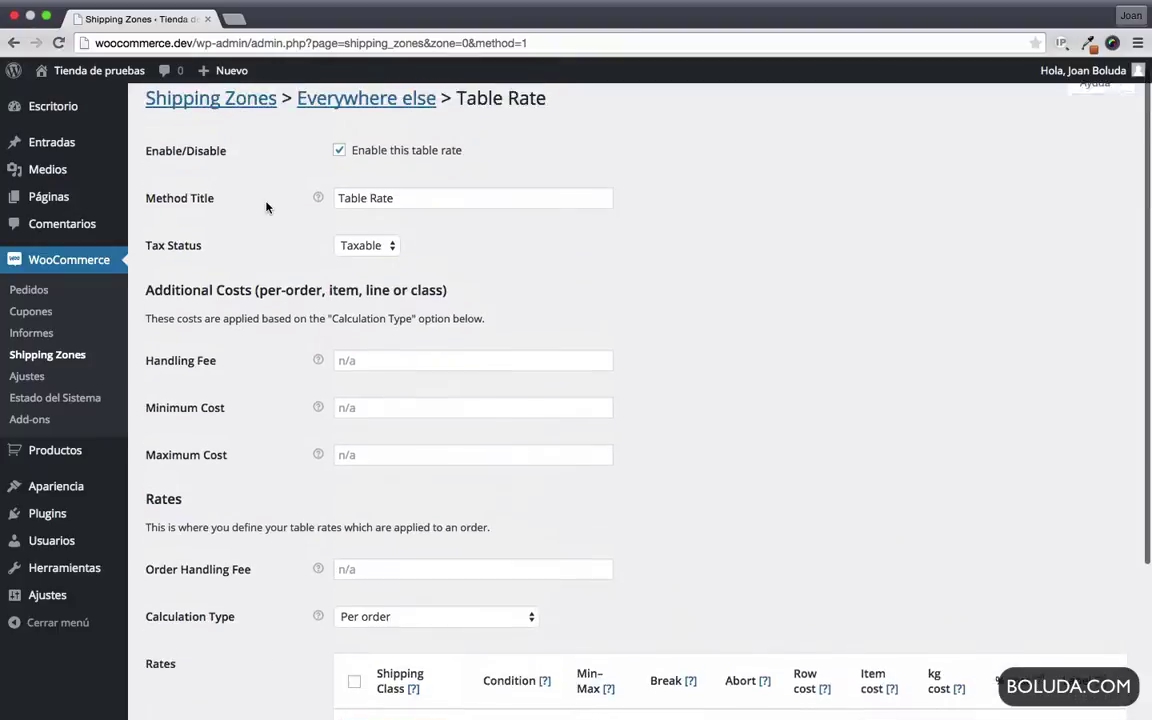
{"action": "triple_click", "coordinate": [432, 190]}
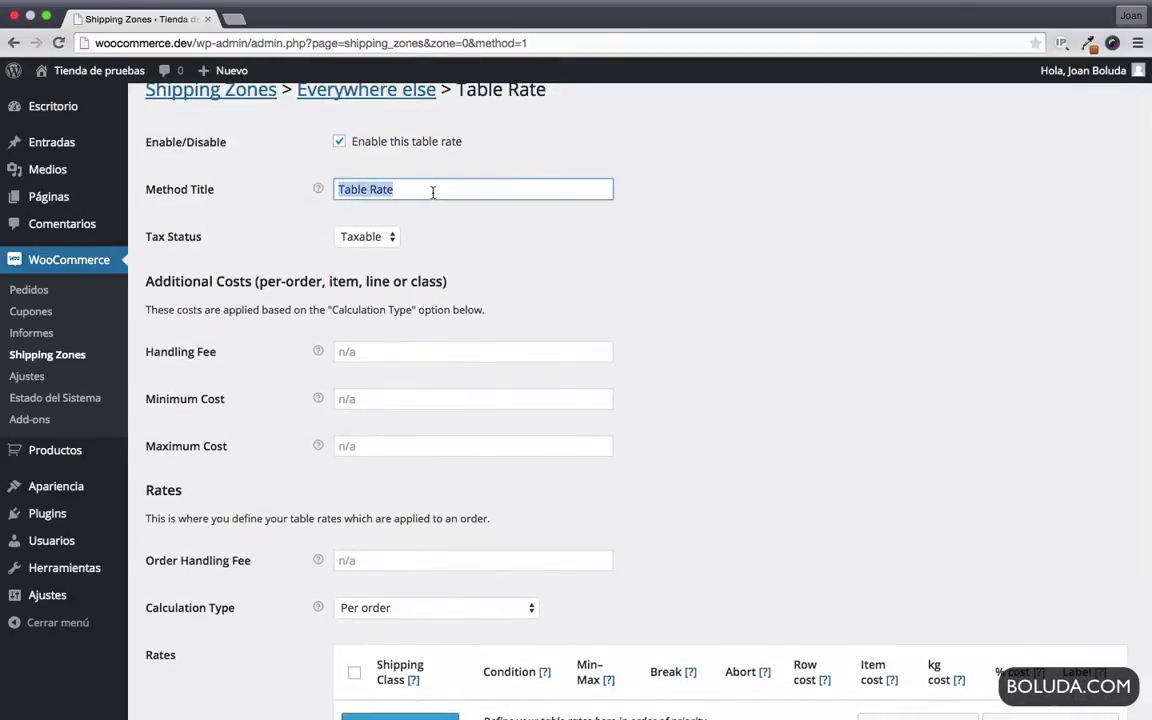
{"action": "type", "text": "Peso"}
{"action": "key", "text": "BackSpace"}
{"action": "key", "text": "BackSpace"}
{"action": "key", "text": "BackSpace"}
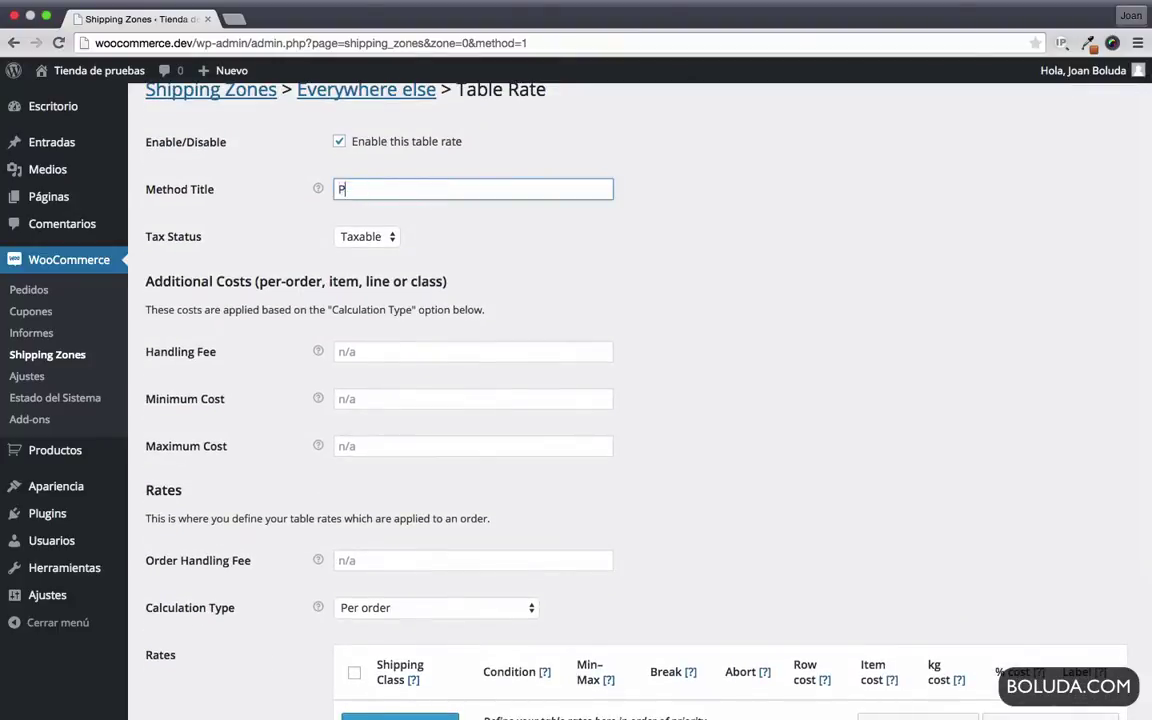
{"action": "type", "text": "orte según peso"}
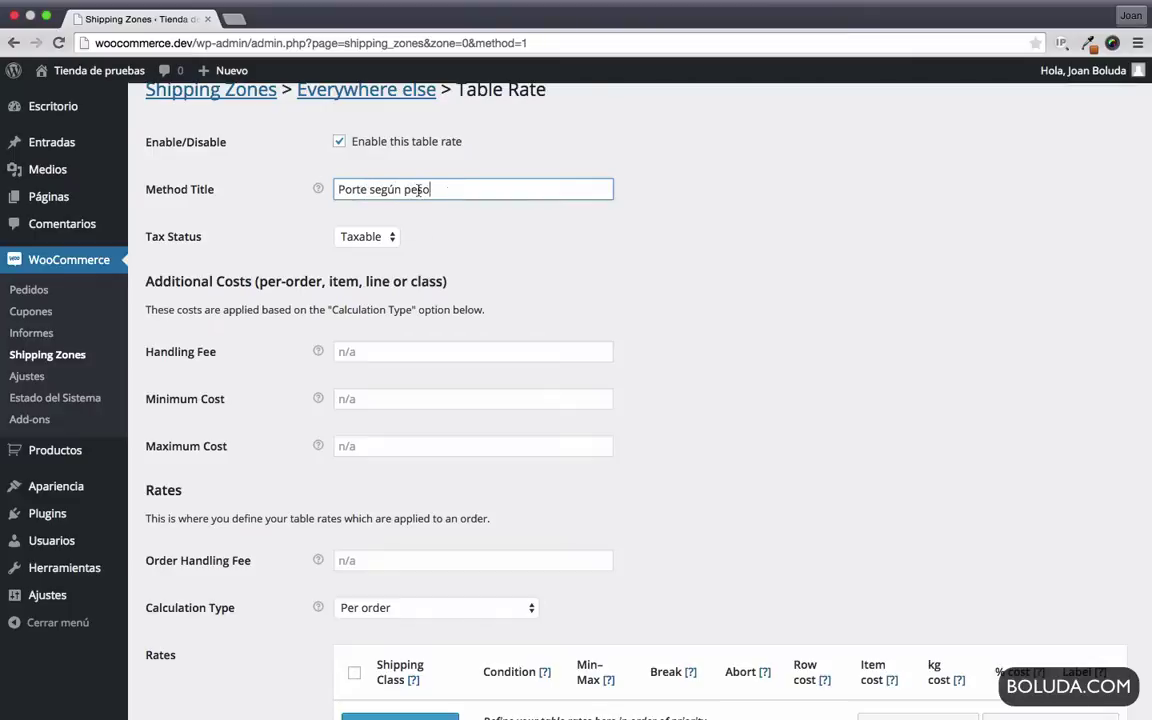
Add a first shipping rate for any class with Weight as its condition.
{"action": "scroll", "coordinate": [446, 196], "scroll_direction": "down", "scroll_amount": 5}
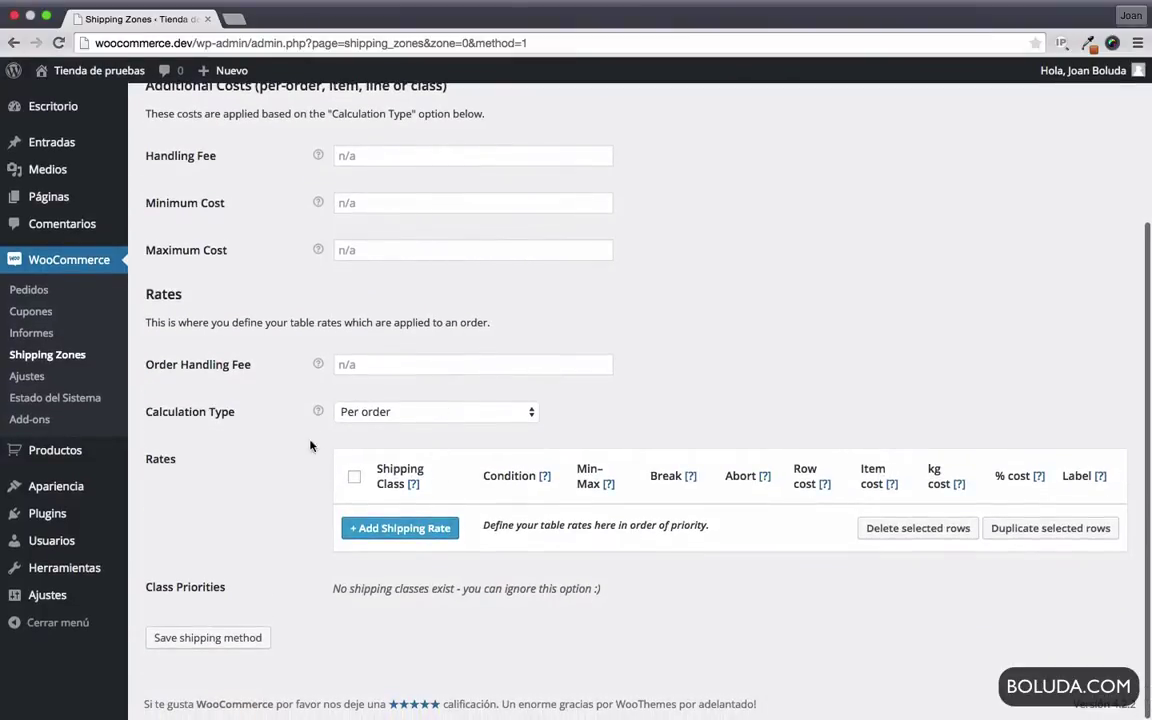
{"action": "left_click", "coordinate": [410, 531]}
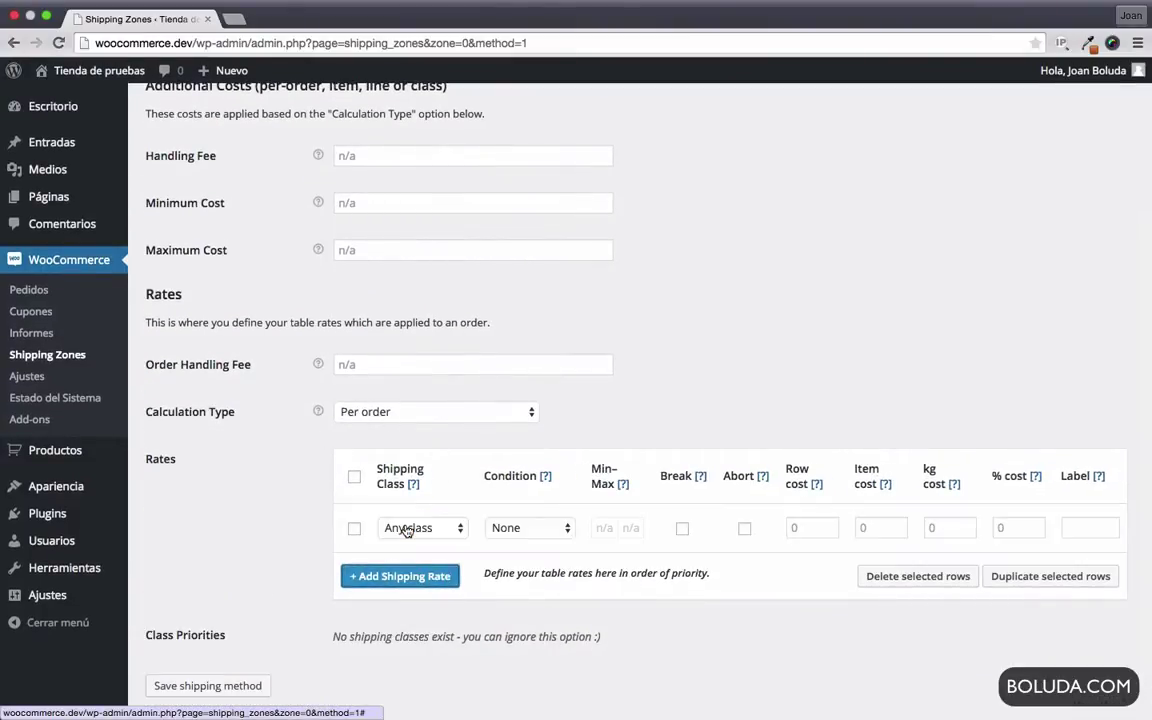
{"action": "left_click", "coordinate": [423, 537]}
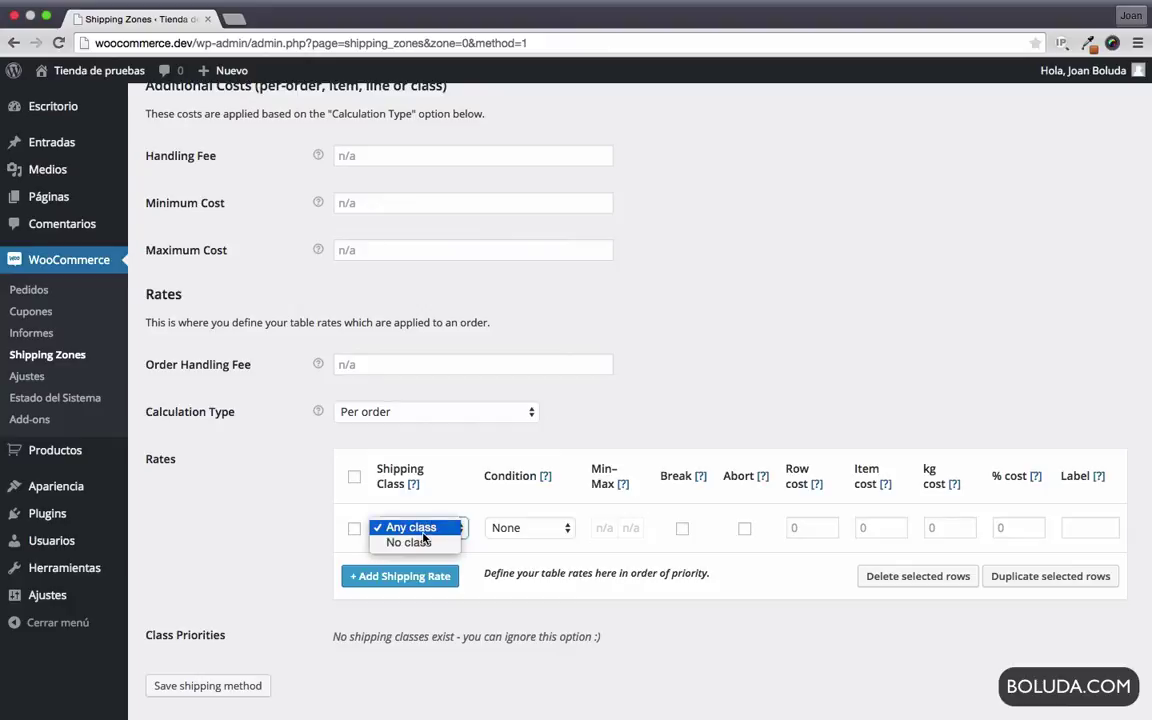
{"action": "left_click", "coordinate": [437, 530]}
{"action": "left_click", "coordinate": [505, 528]}
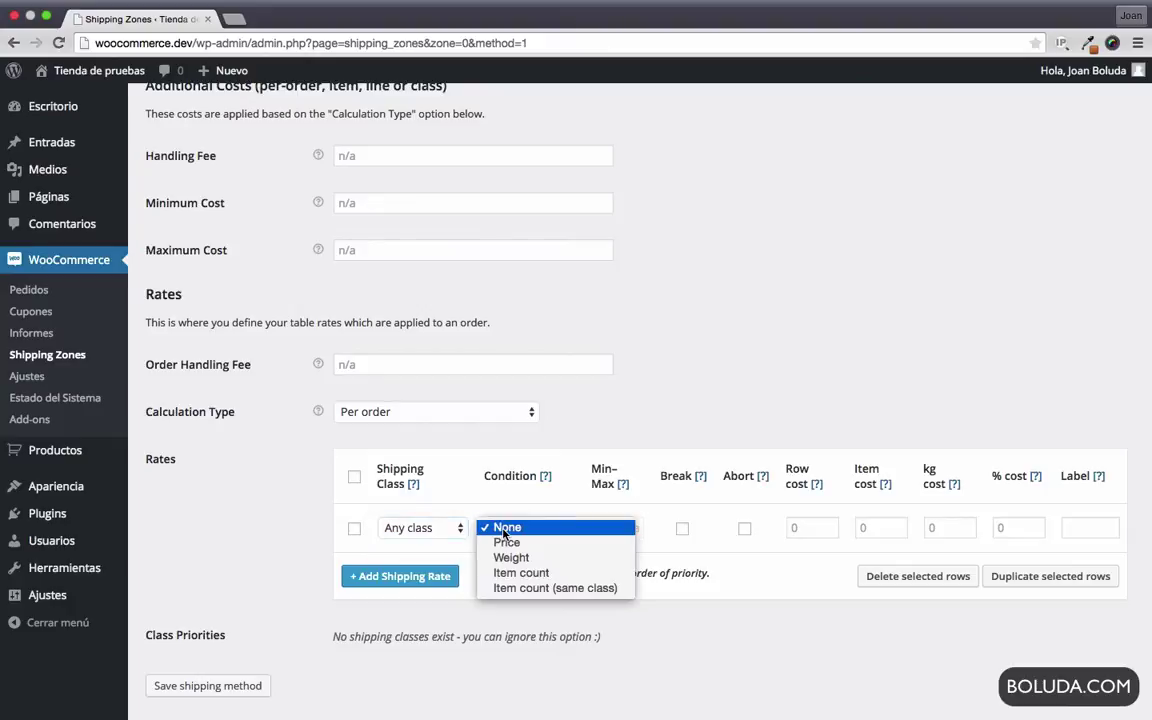
{"action": "left_click", "coordinate": [505, 530]}
{"action": "left_click", "coordinate": [505, 533]}
{"action": "left_click", "coordinate": [510, 550]}
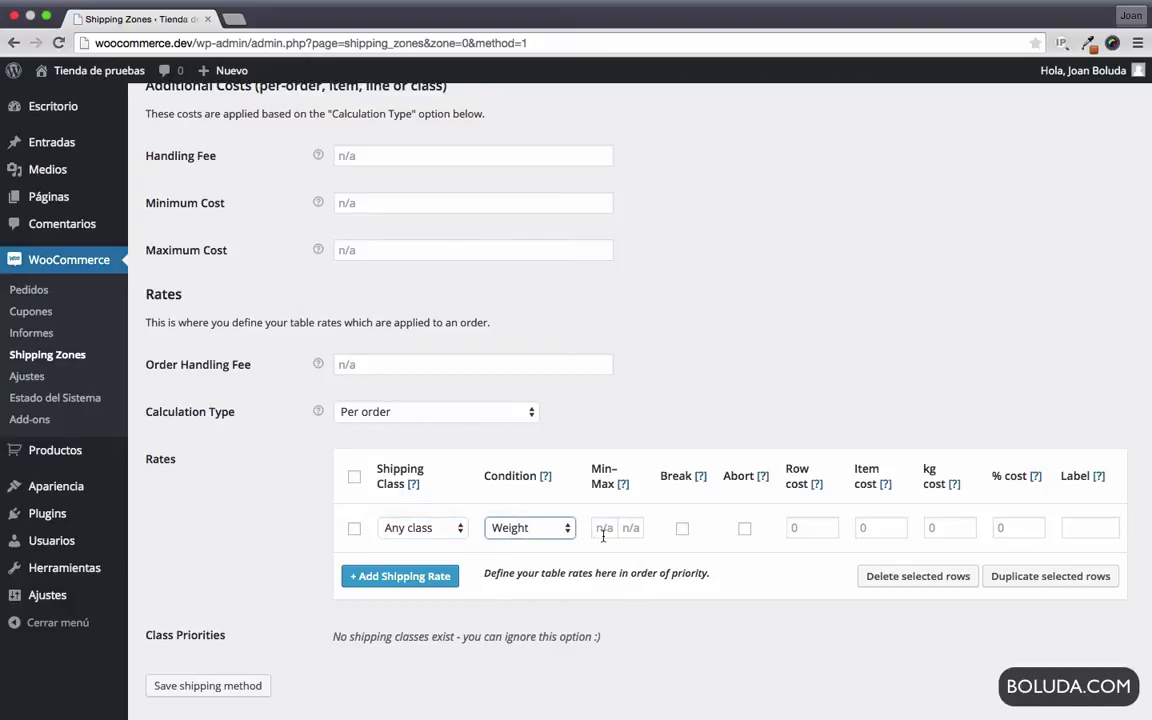
Set the first rate's weight range to 0–1 and its row cost to 5.
{"action": "left_click", "coordinate": [603, 532]}
{"action": "scroll", "coordinate": [663, 571], "scroll_direction": "down", "scroll_amount": 2}
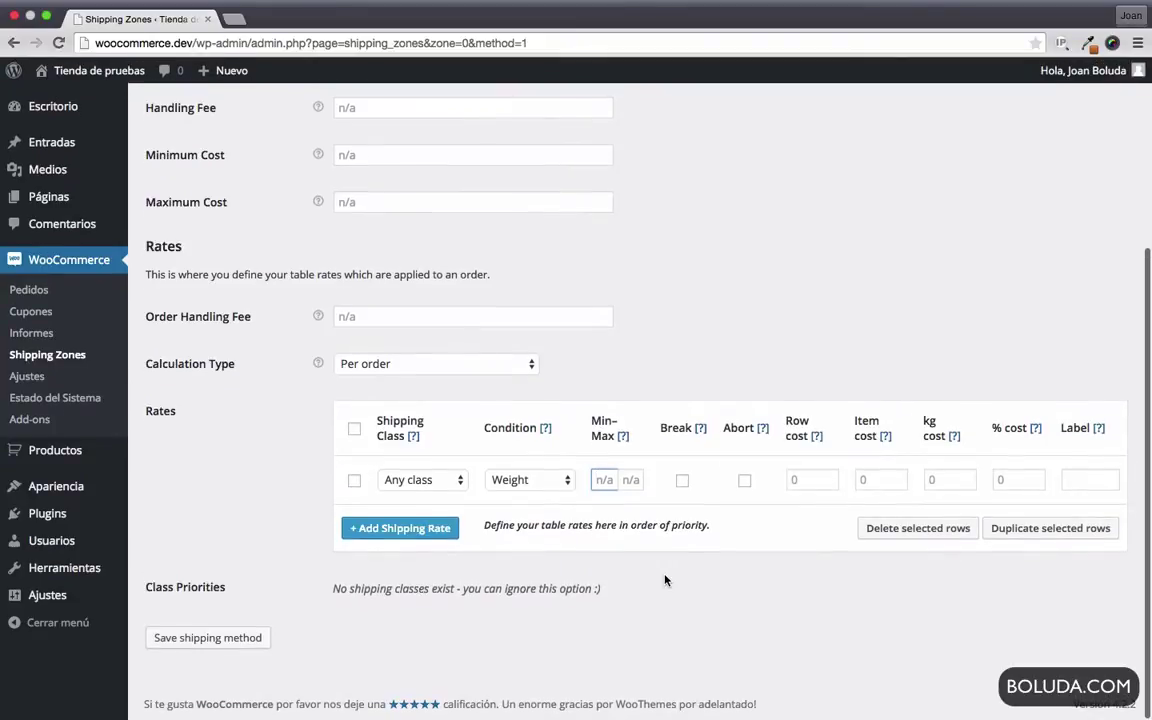
{"action": "type", "text": "0"}
{"action": "key", "text": "Tab"}
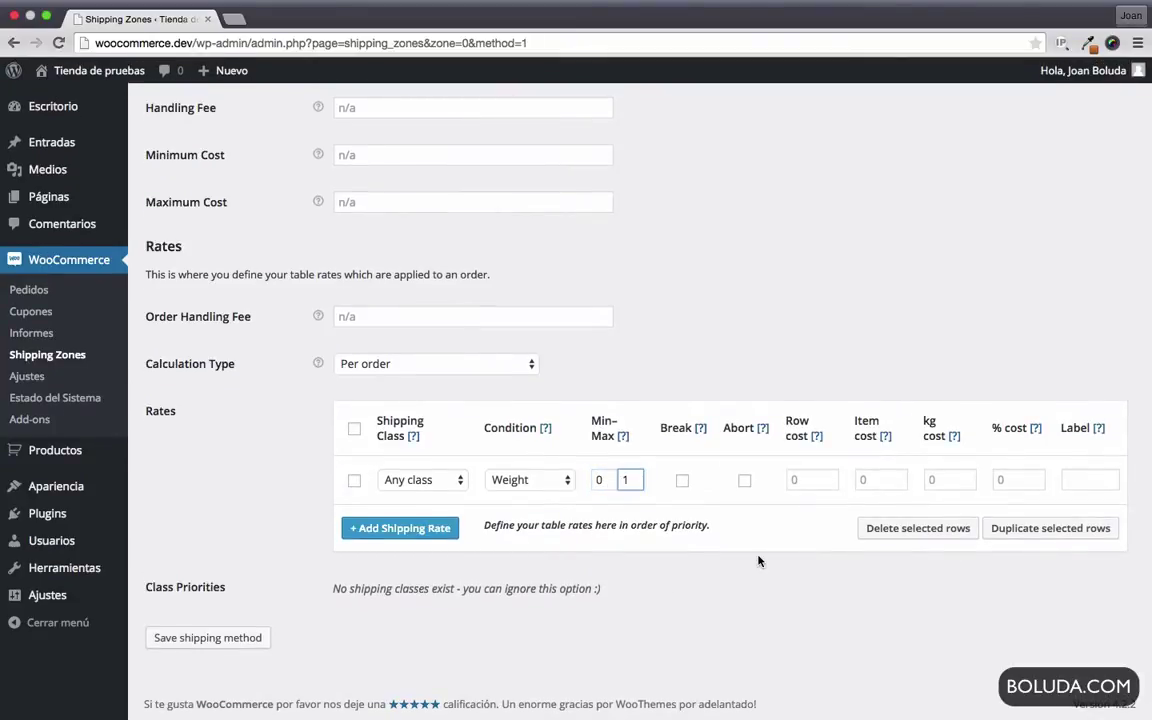
{"action": "left_click", "coordinate": [800, 480]}
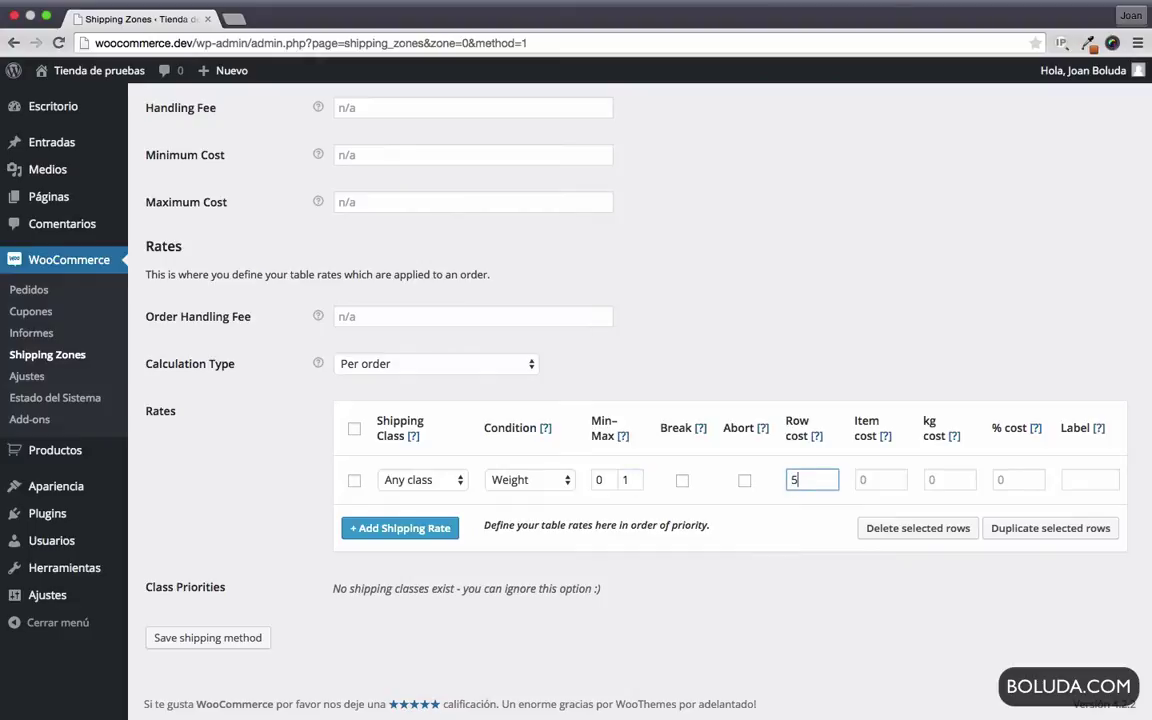
Add a second shipping rate conditioned on Weight from 1.1 to 3, with a row cost of 6.
{"action": "left_click", "coordinate": [390, 531]}
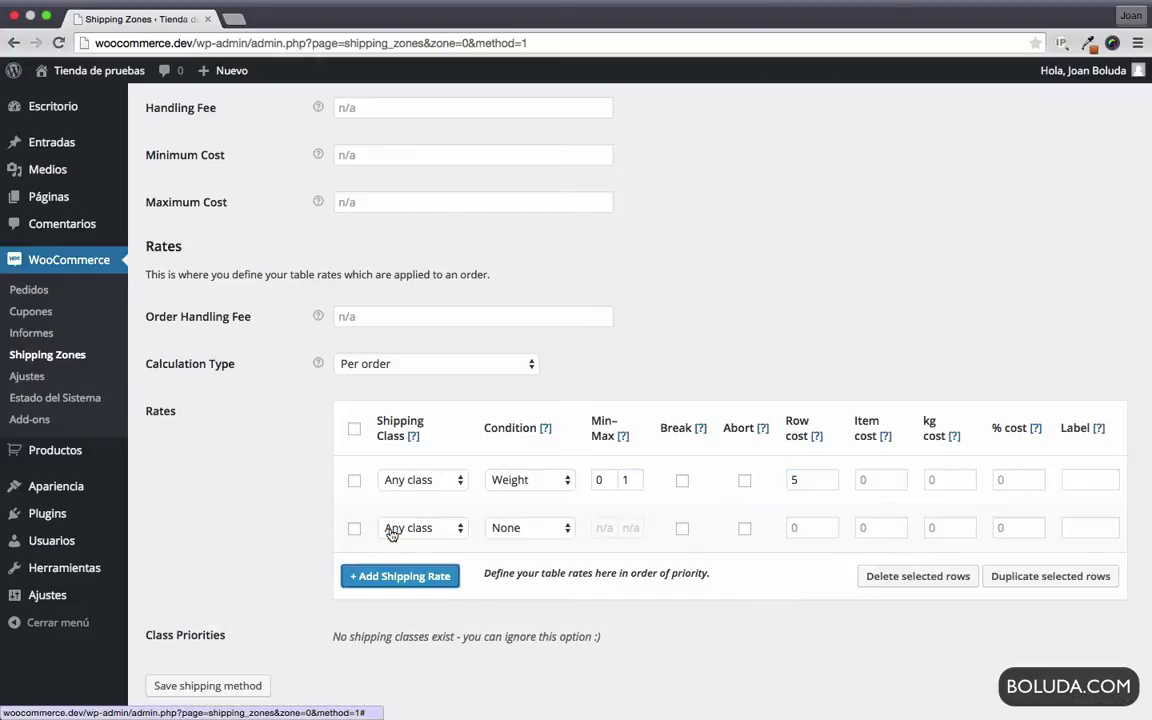
{"action": "left_click", "coordinate": [531, 528]}
{"action": "left_click", "coordinate": [525, 557]}
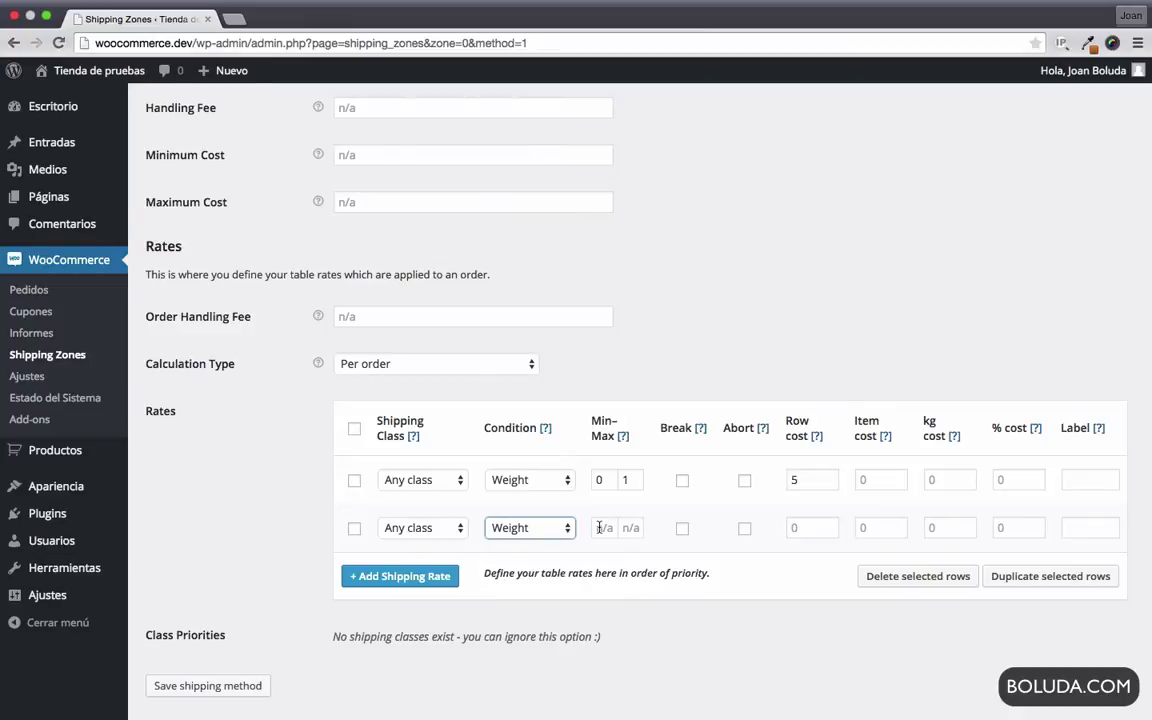
{"action": "left_click", "coordinate": [600, 528]}
{"action": "type", "text": "1.1"}
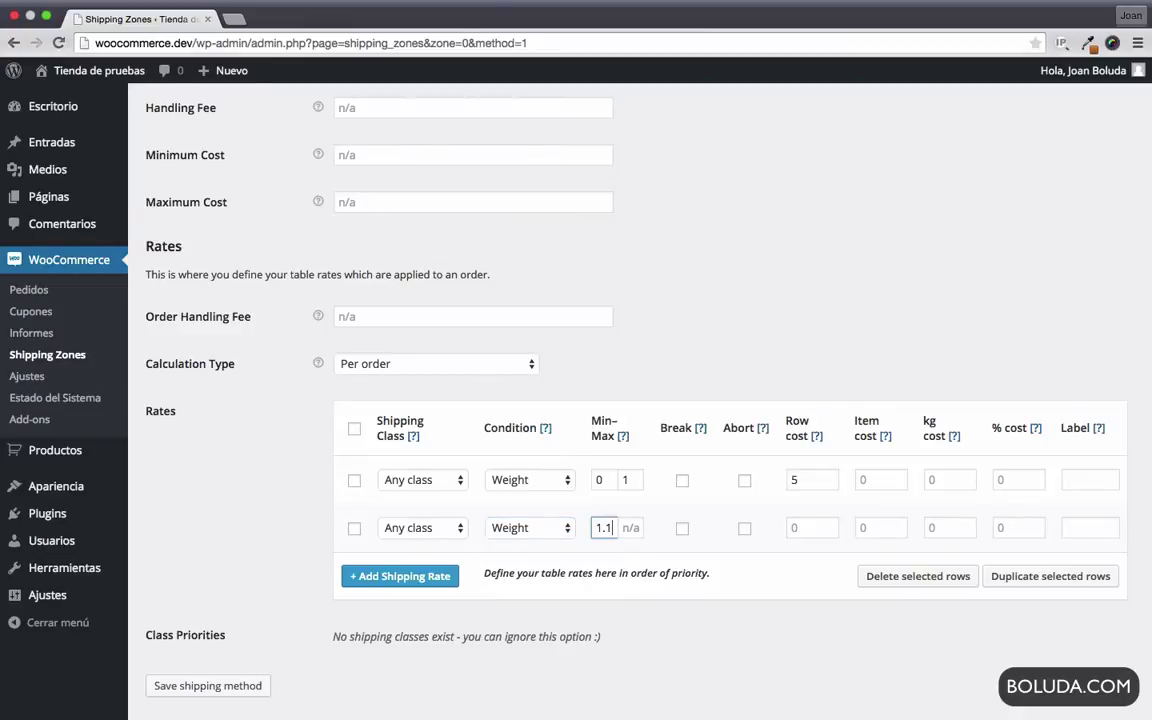
{"action": "key", "text": "Tab"}
{"action": "left_click", "coordinate": [812, 528]}
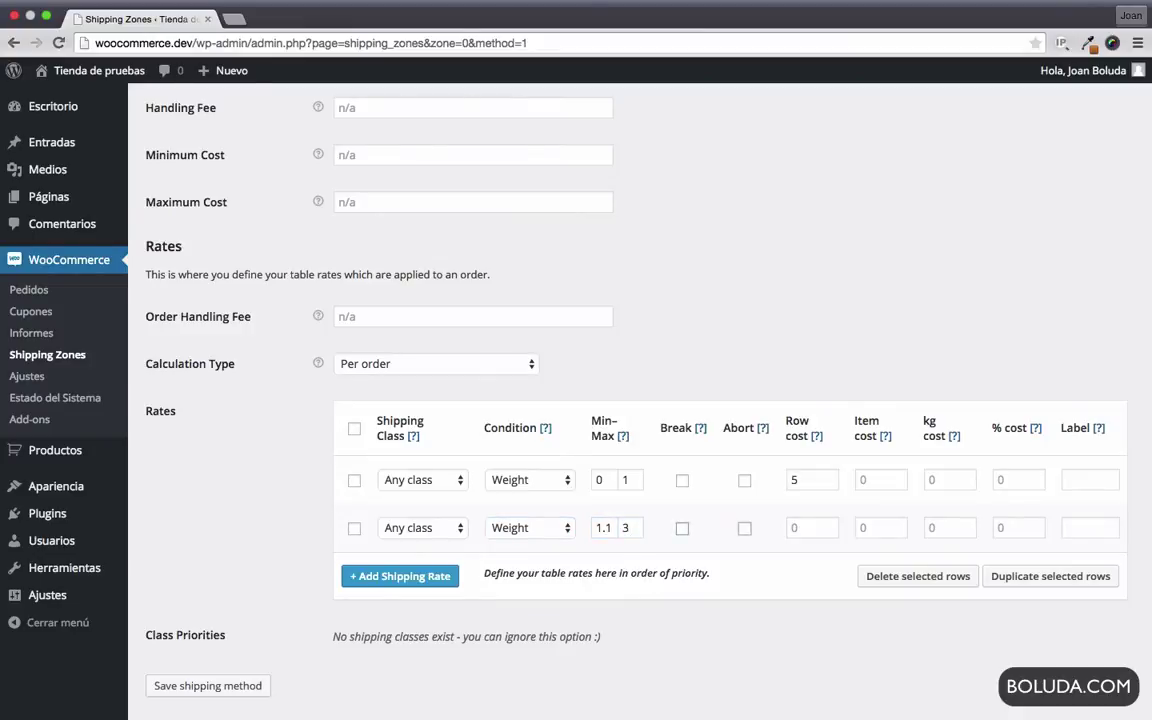
Add a third shipping rate conditioned on Weight from 3.1 to 10, with a row cost of 7.
{"action": "left_click", "coordinate": [403, 578]}
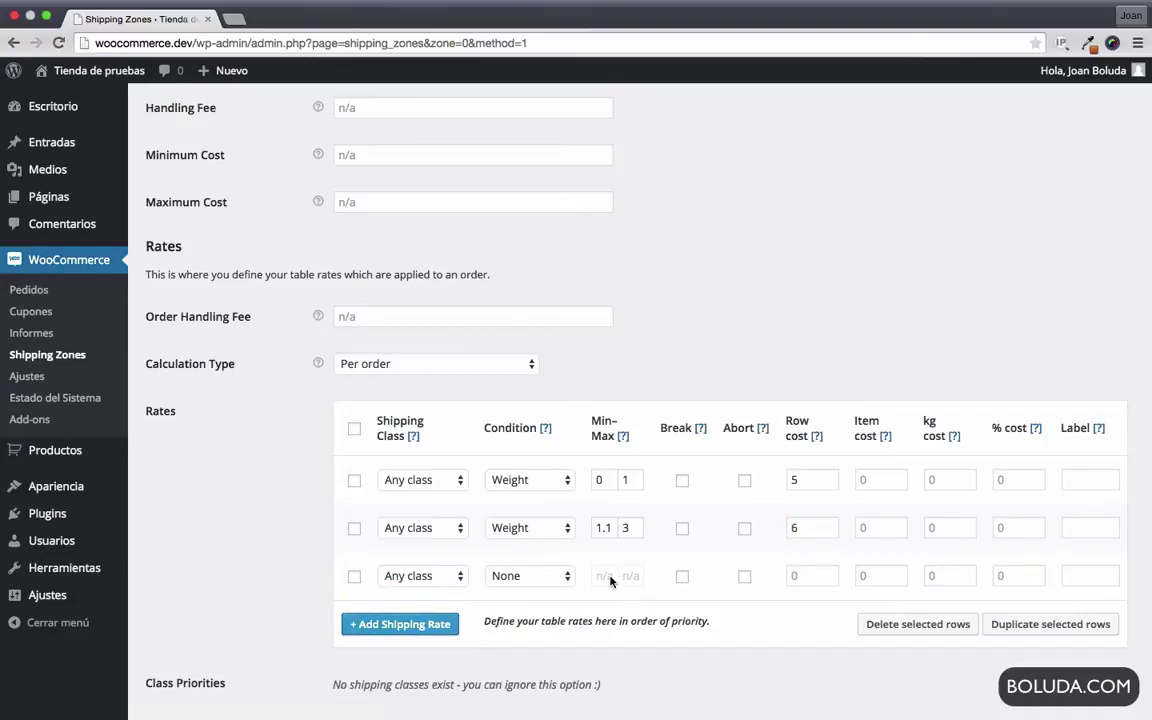
{"action": "left_click", "coordinate": [506, 576]}
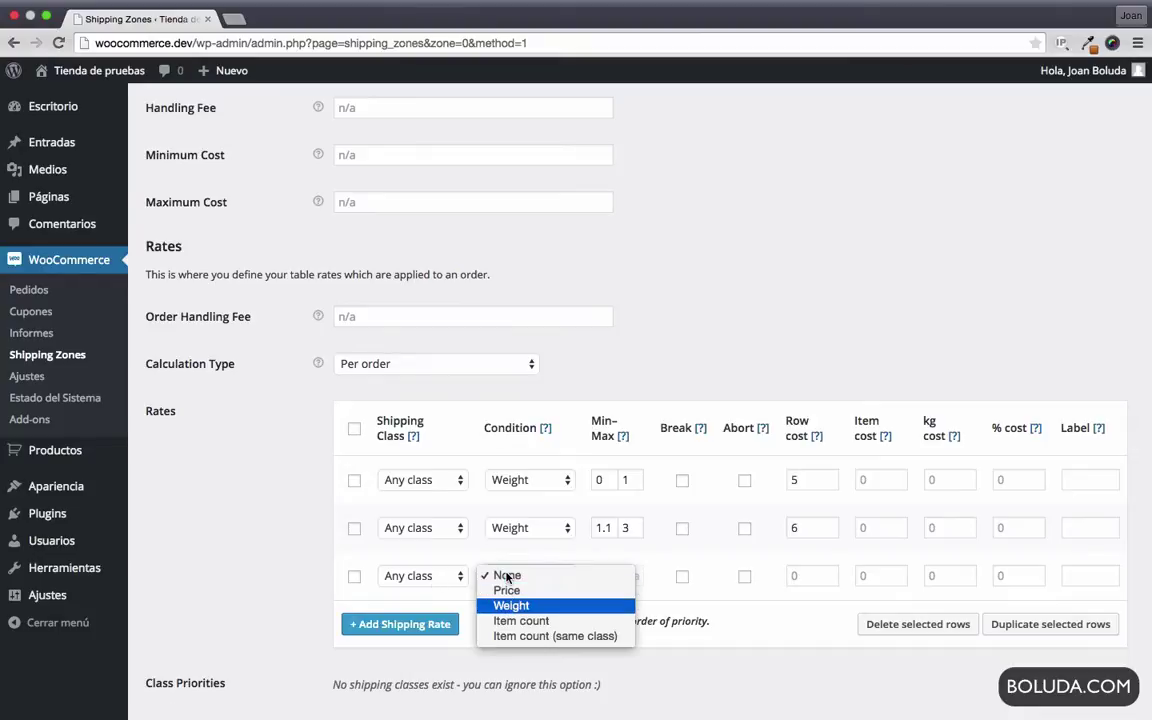
{"action": "key", "text": "Return"}
{"action": "left_click", "coordinate": [605, 577]}
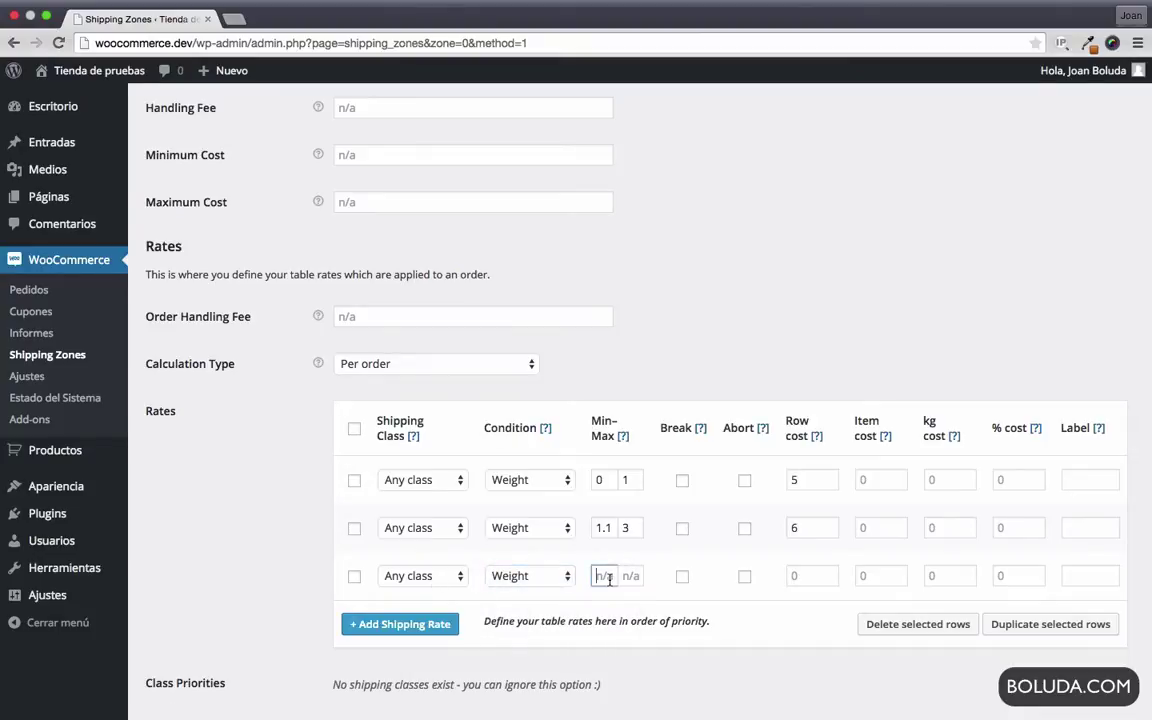
{"action": "type", "text": "1"}
{"action": "type", "text": "3"}
{"action": "left_click", "coordinate": [630, 576]}
{"action": "type", "text": "10"}
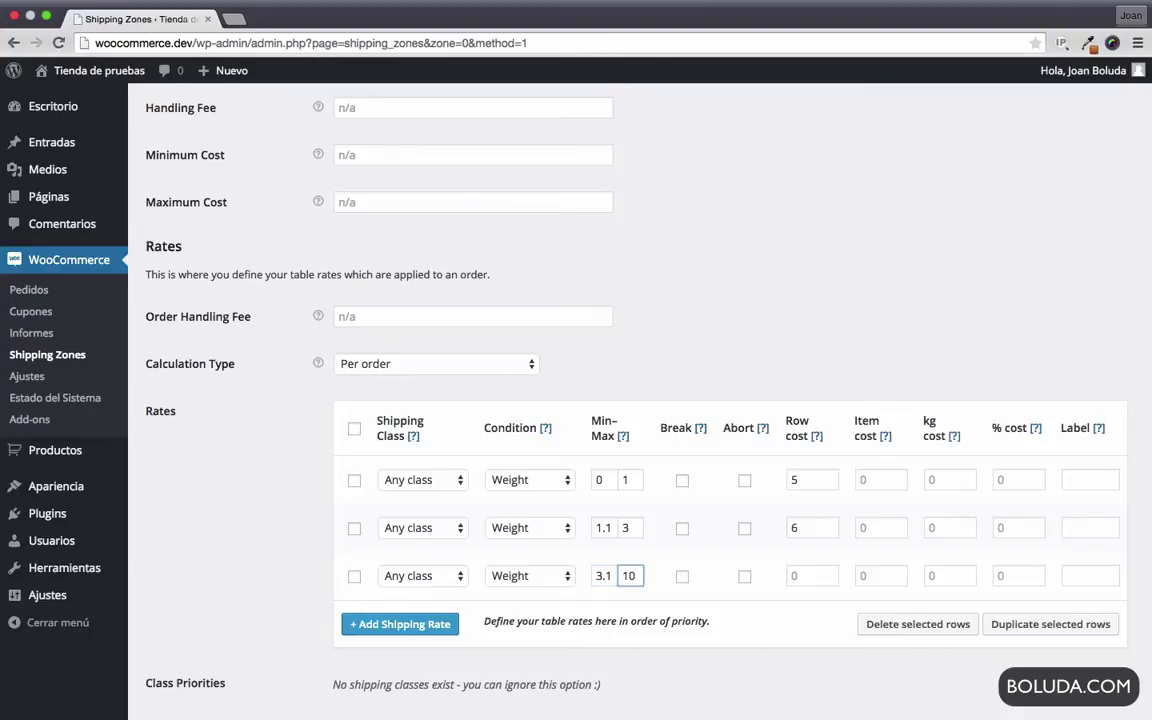
{"action": "left_click", "coordinate": [812, 576]}
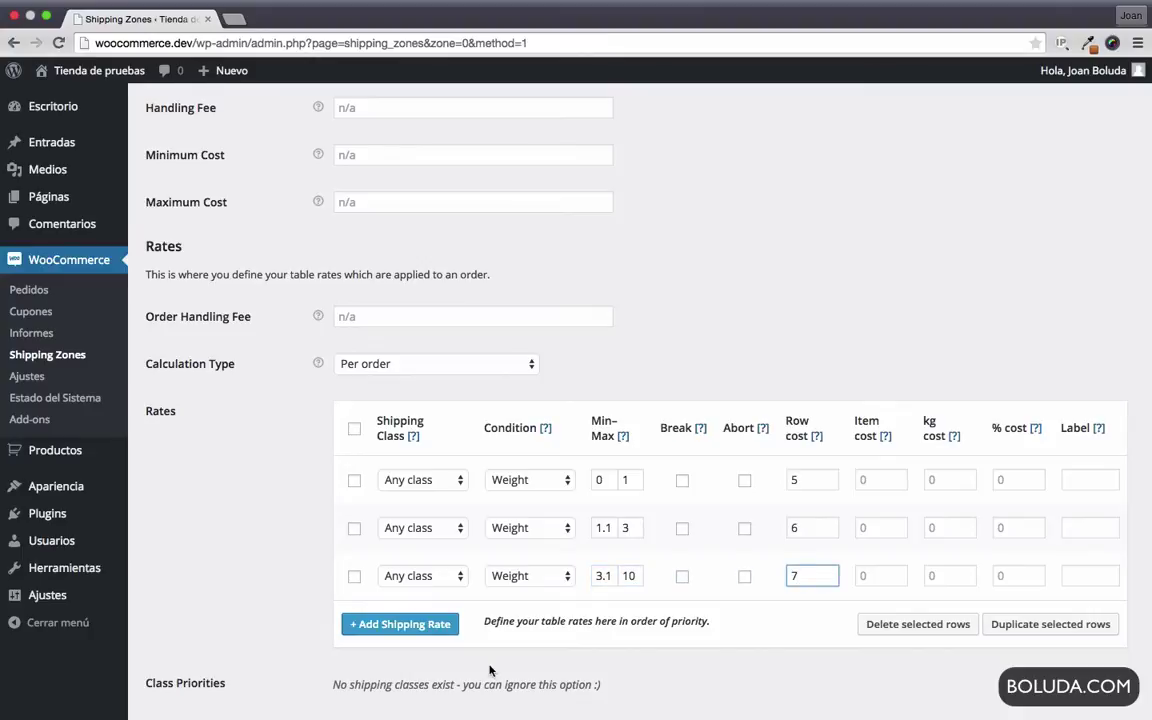
Set the third shipping rate's row cost to 7 and save the shipping method.
{"action": "type", "text": "7"}
{"action": "scroll", "coordinate": [791, 647], "scroll_direction": "down", "scroll_amount": 2}
{"action": "left_click", "coordinate": [253, 637]}
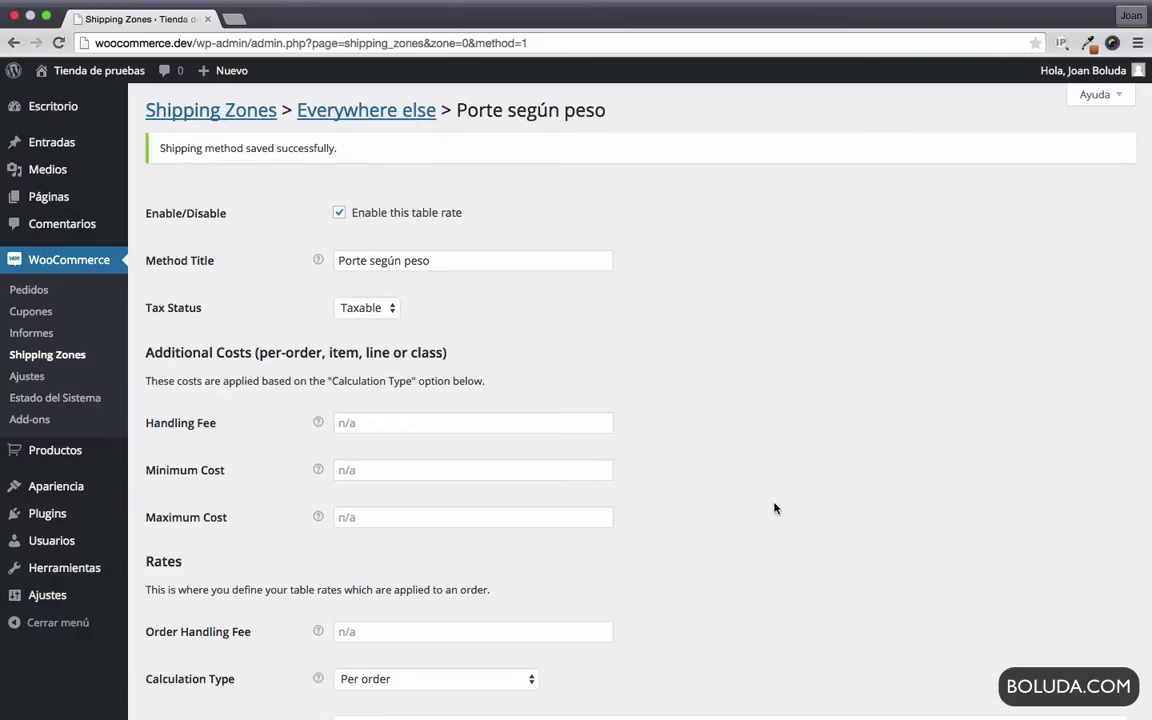
Label the first shipping rate "Precio por peso" and copy that label text.
{"action": "scroll", "coordinate": [774, 509], "scroll_direction": "down", "scroll_amount": 5}
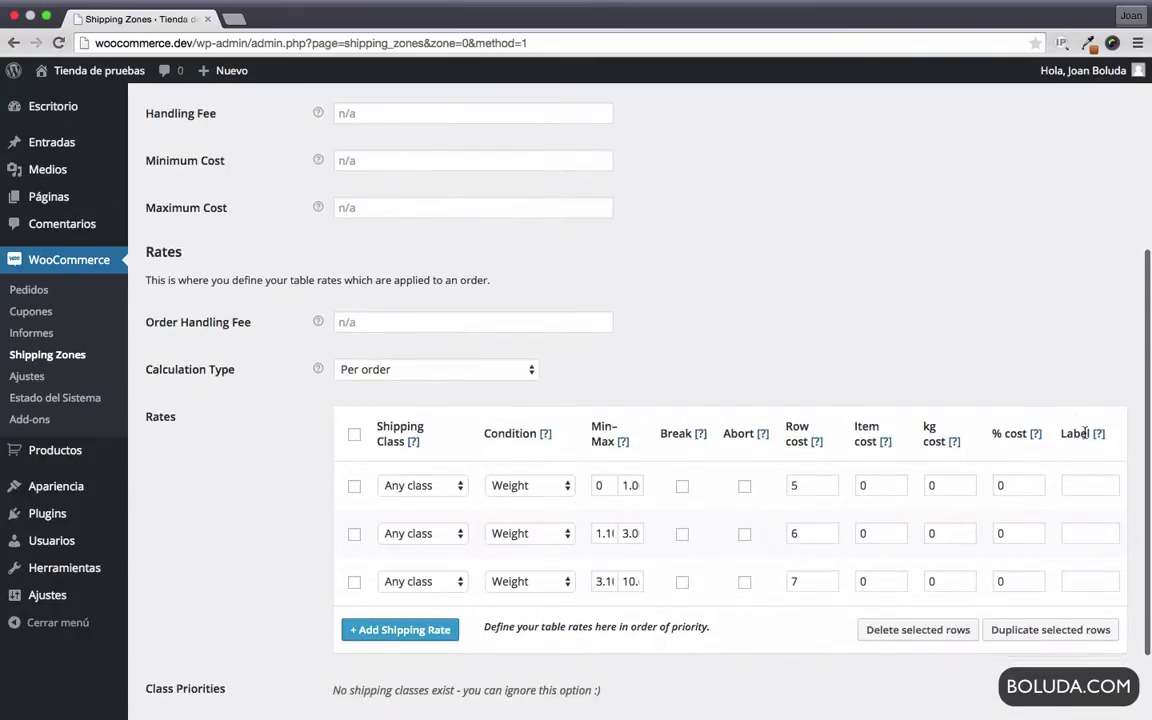
{"action": "left_click", "coordinate": [1090, 489]}
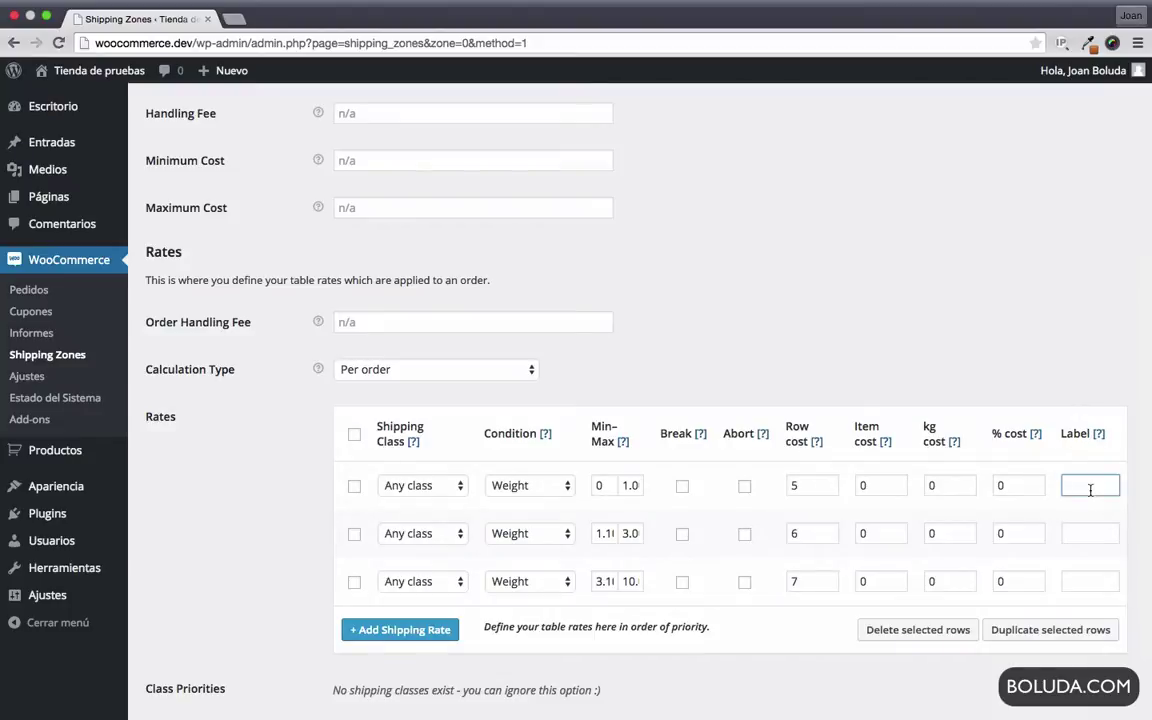
{"action": "type", "text": "Precio p"}
{"action": "type", "text": "or"}
{"action": "type", "text": " peso"}
{"action": "key", "text": "super+a"}
{"action": "key", "text": "super+c"}
Paste the copied label into the second and third shipping rates and save the shipping method.
{"action": "left_click", "coordinate": [1093, 535]}
{"action": "key", "text": "super+v"}
{"action": "left_click", "coordinate": [1084, 582]}
{"action": "key", "text": "super+v"}
{"action": "scroll", "coordinate": [333, 600], "scroll_direction": "down", "scroll_amount": 2}
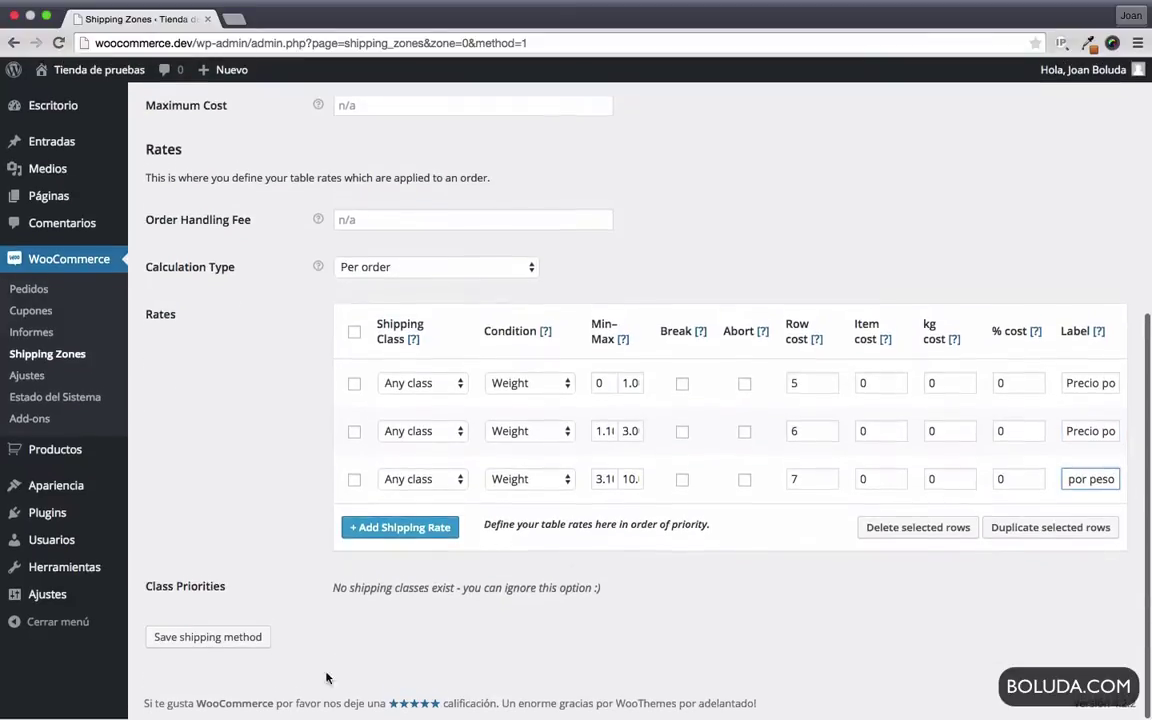
{"action": "left_click", "coordinate": [196, 646]}
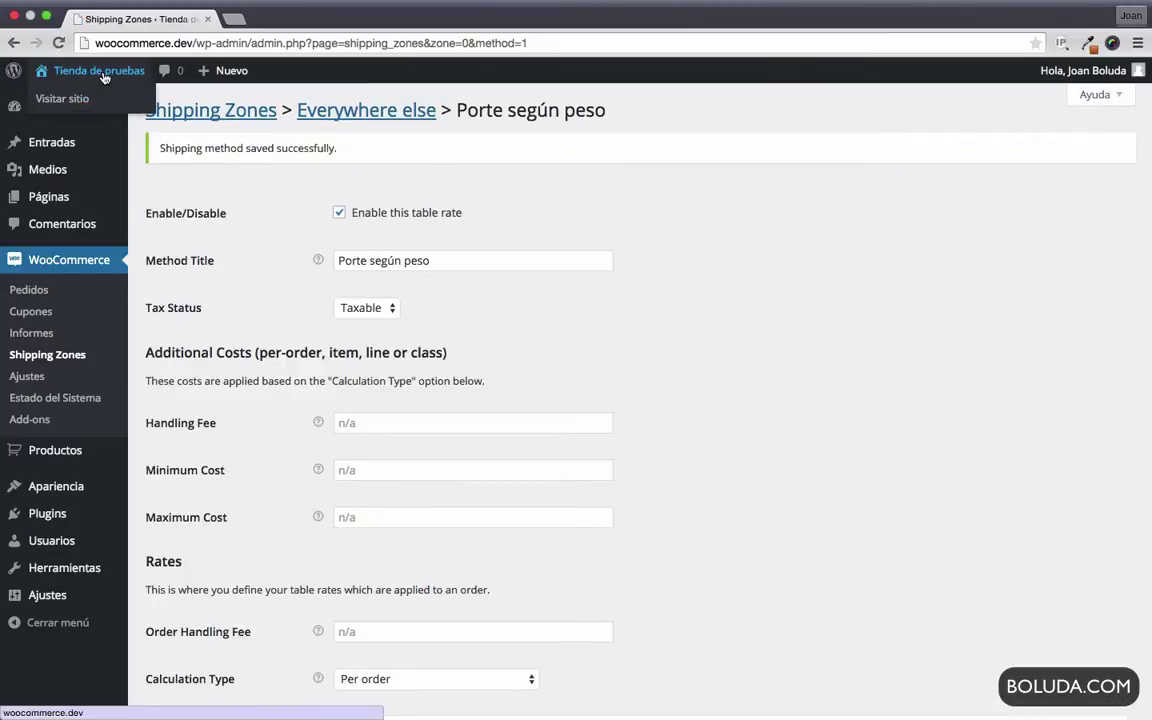
Visit the store, view the product "Álbum de música 1" and open it for editing.
{"action": "left_click", "coordinate": [103, 74]}
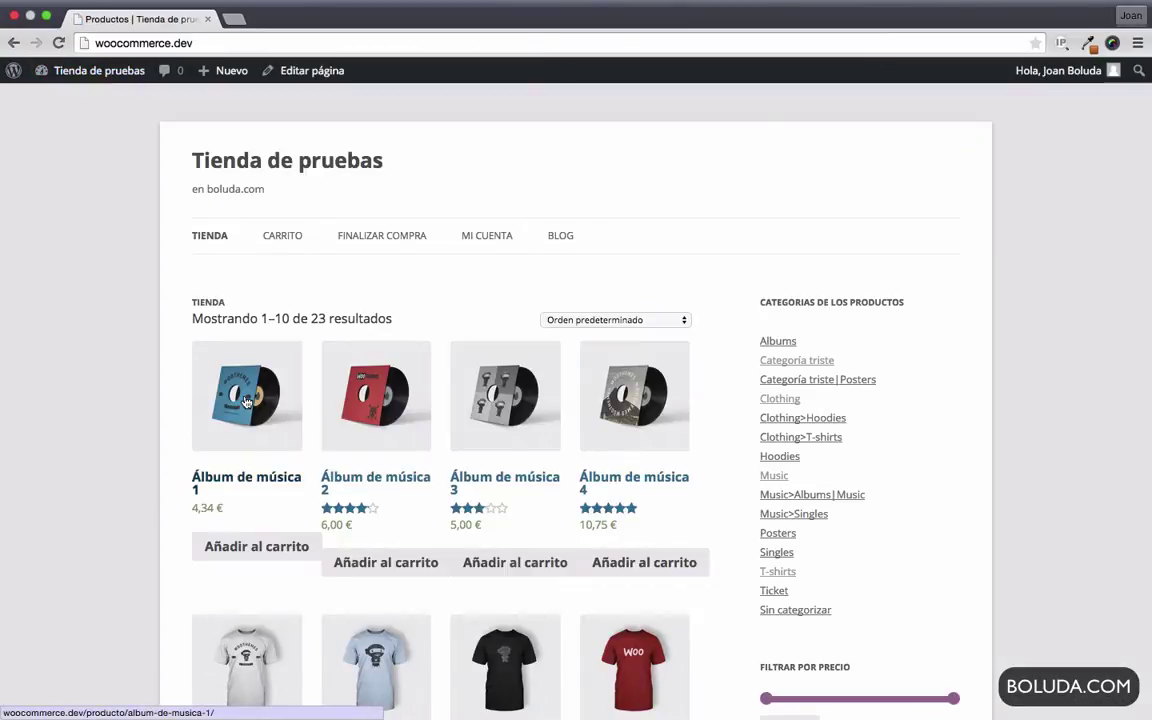
{"action": "left_click", "coordinate": [247, 401]}
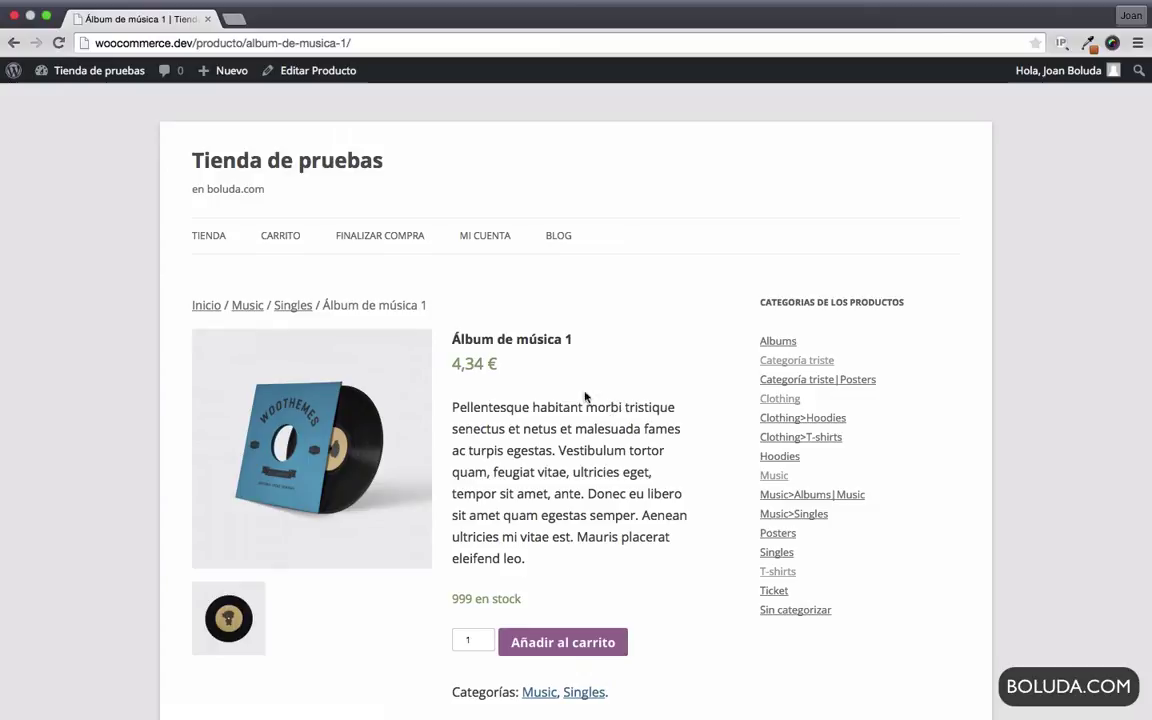
{"action": "scroll", "coordinate": [565, 392], "scroll_direction": "down", "scroll_amount": 5}
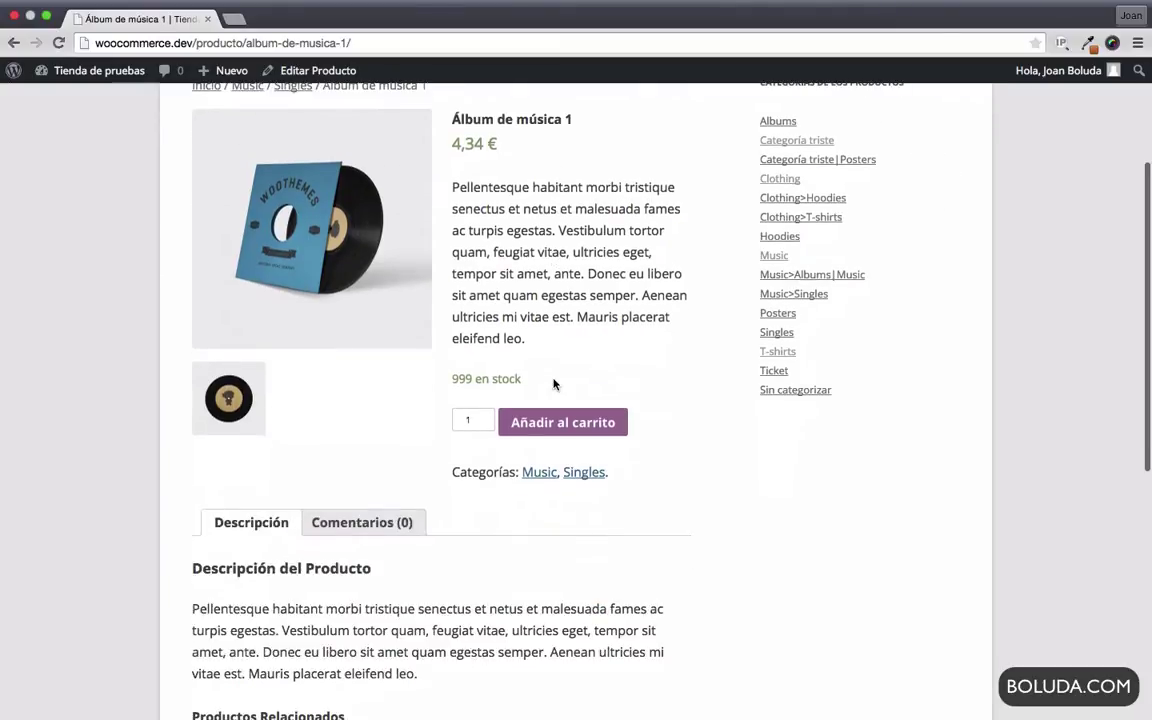
{"action": "left_click", "coordinate": [335, 80]}
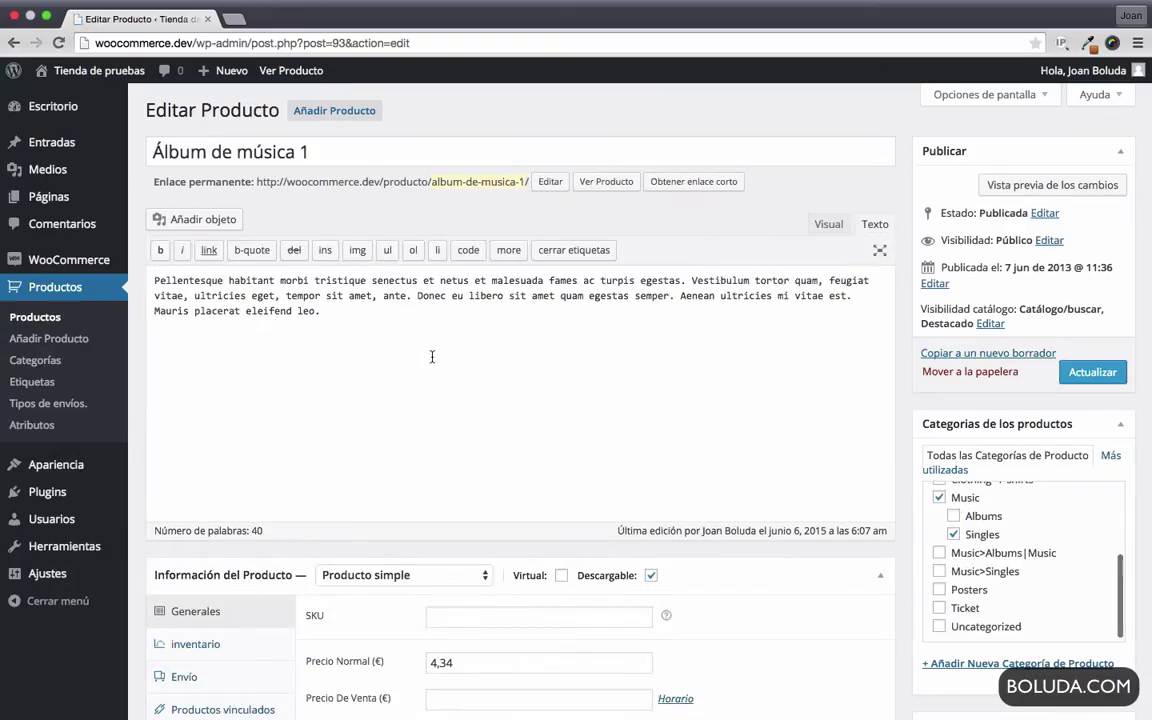
Set the product's shipping weight to 1 kg, update the product and check the saved weight in its shipping data.
{"action": "scroll", "coordinate": [432, 357], "scroll_direction": "down", "scroll_amount": 5}
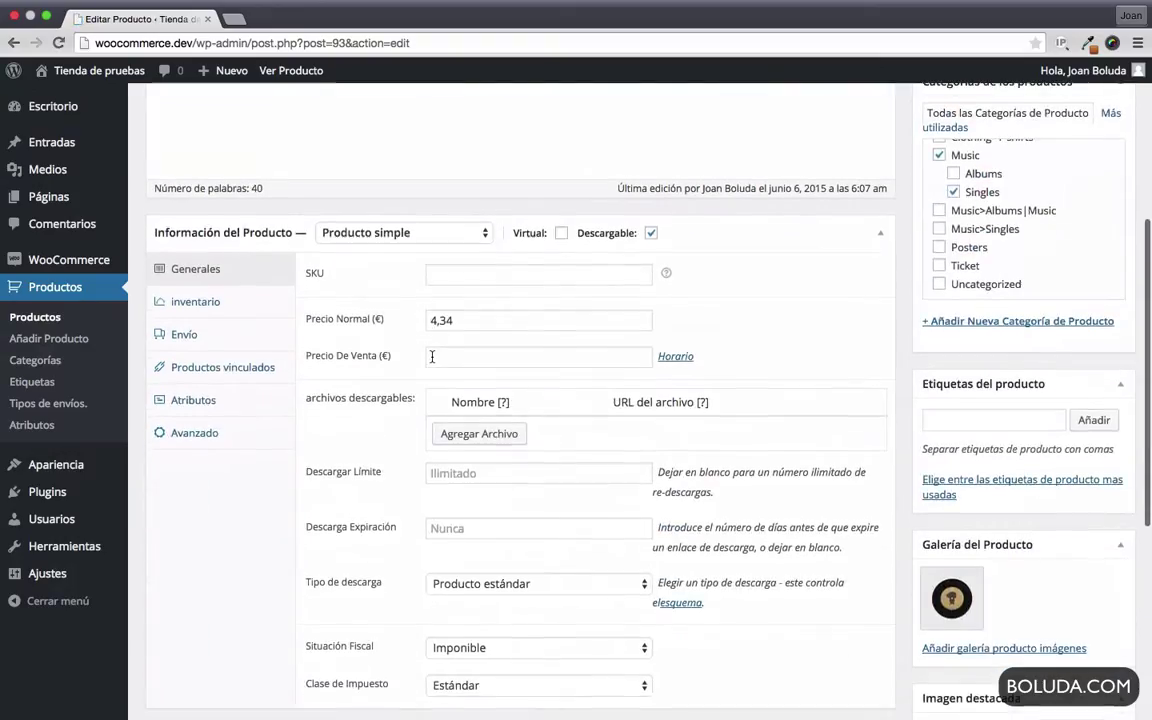
{"action": "left_click", "coordinate": [222, 302]}
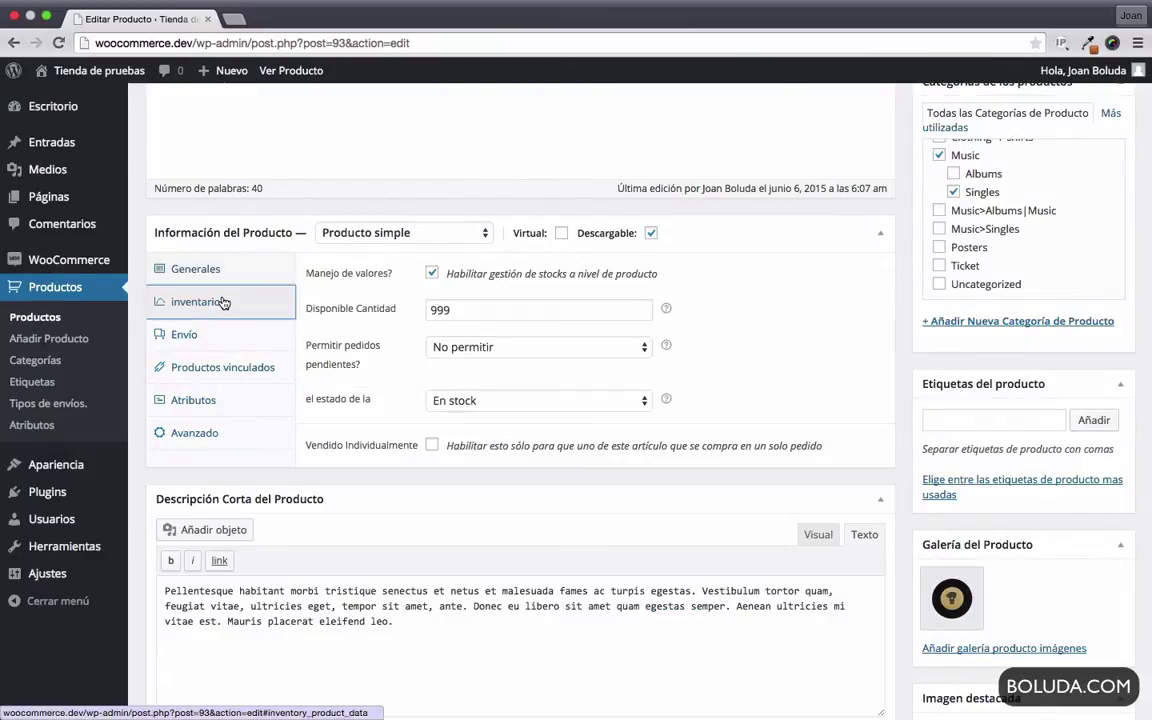
{"action": "left_click", "coordinate": [199, 334]}
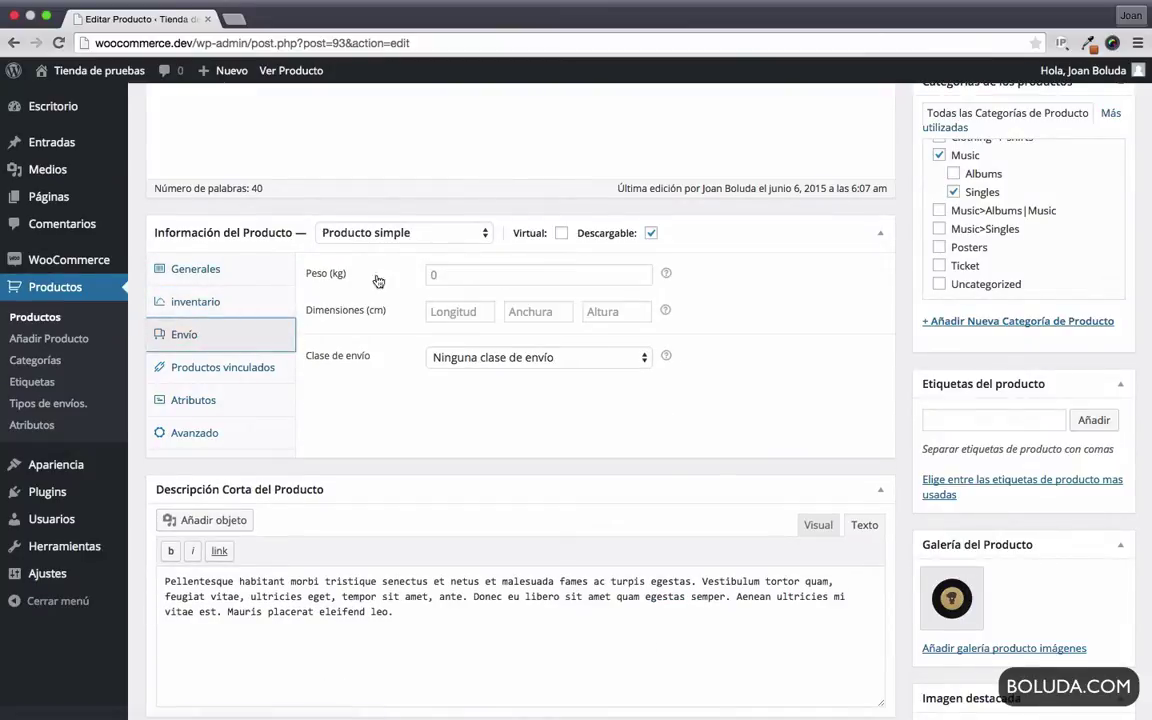
{"action": "left_click", "coordinate": [454, 277]}
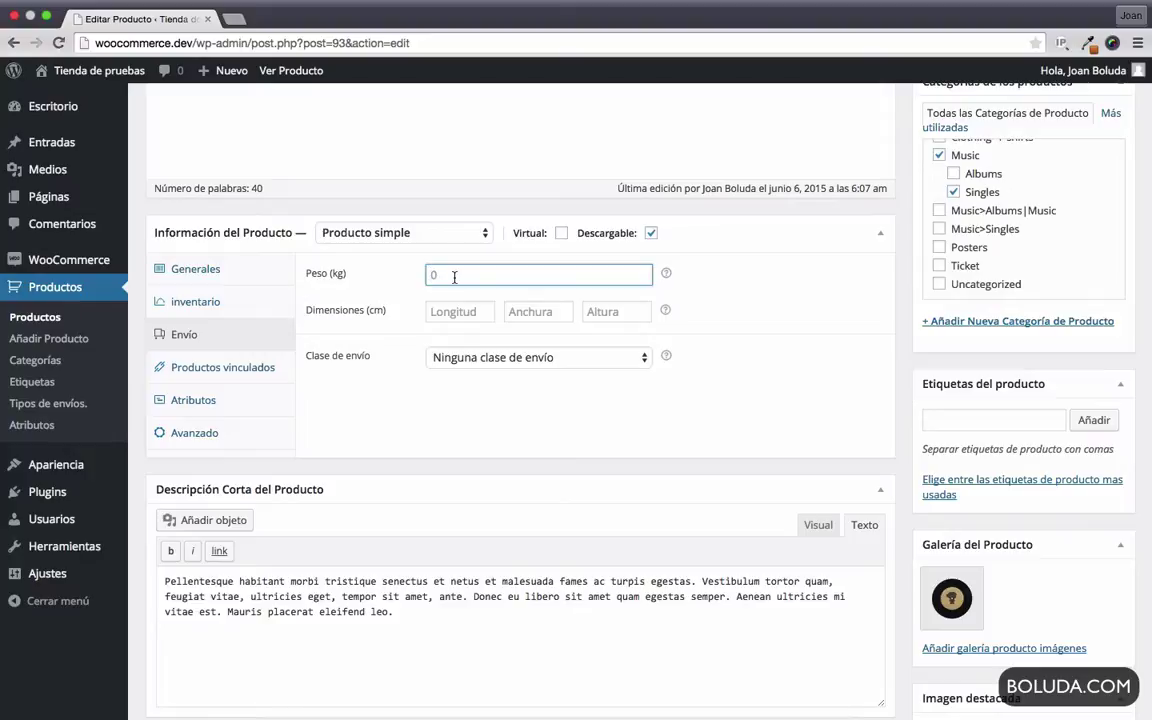
{"action": "type", "text": "1"}
{"action": "key", "text": "Return"}
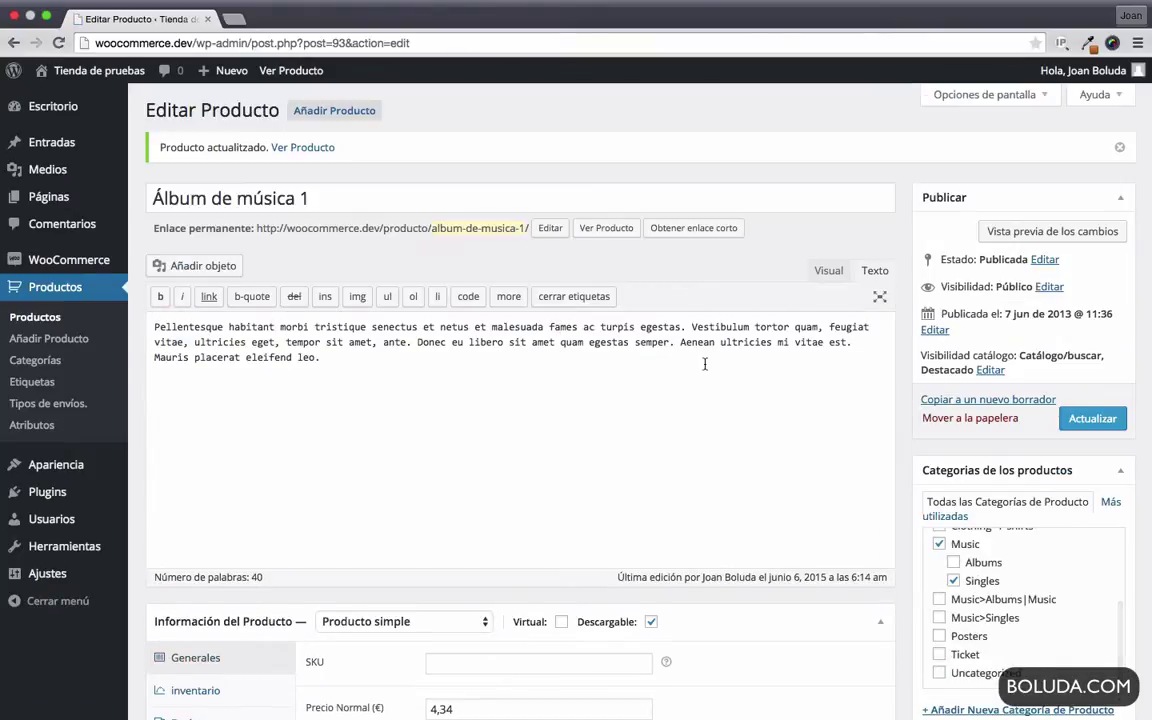
{"action": "scroll", "coordinate": [705, 364], "scroll_direction": "down", "scroll_amount": 10}
{"action": "scroll", "coordinate": [705, 368], "scroll_direction": "up", "scroll_amount": 3}
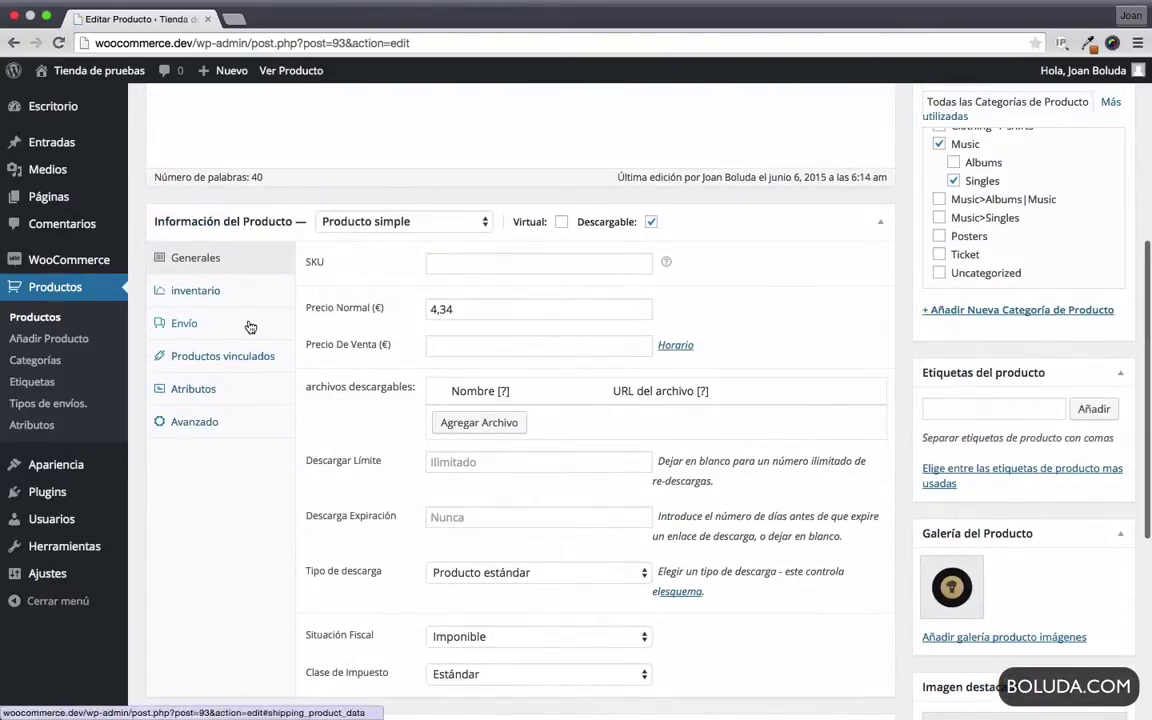
{"action": "left_click", "coordinate": [250, 327]}
{"action": "scroll", "coordinate": [476, 258], "scroll_direction": "up", "scroll_amount": 5}
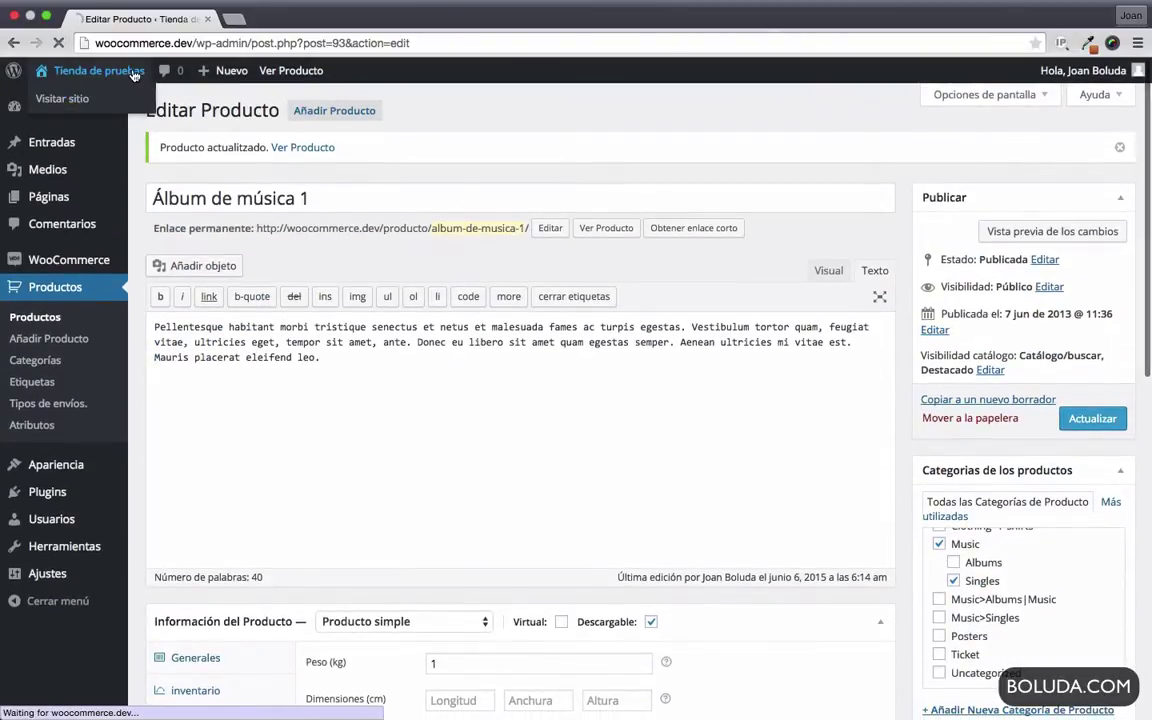
Return to the store, add one "Álbum de música 1" to the cart and view the cart.
{"action": "left_click", "coordinate": [133, 75]}
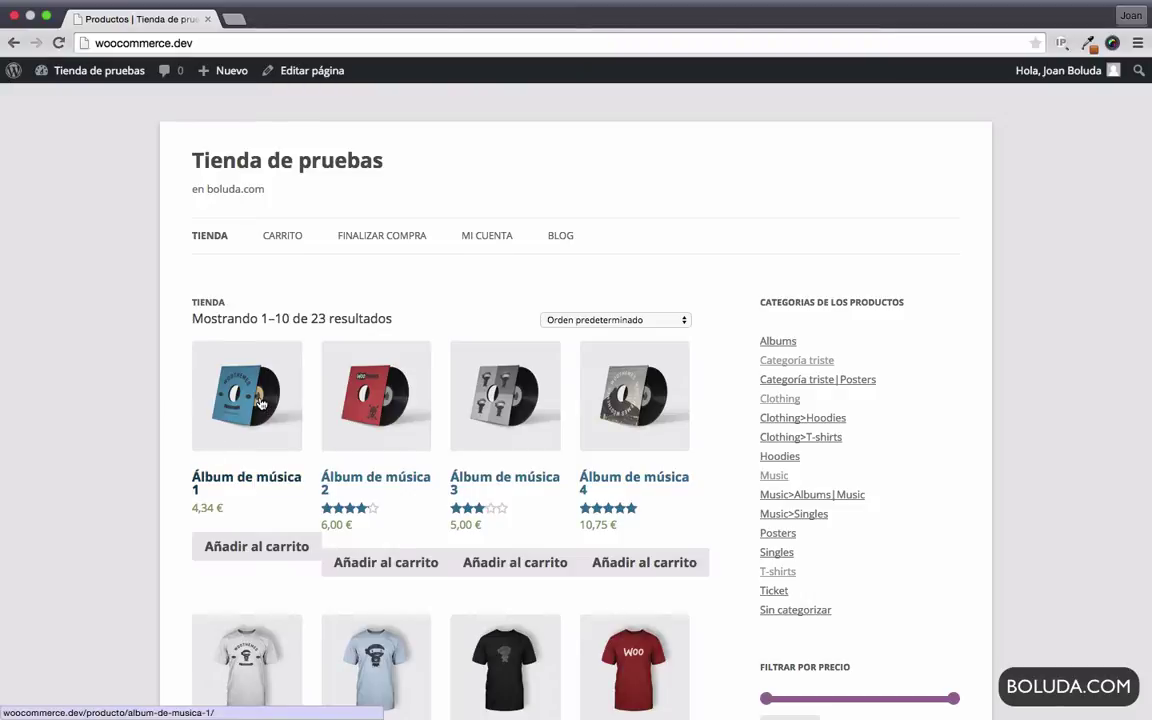
{"action": "left_click", "coordinate": [260, 403]}
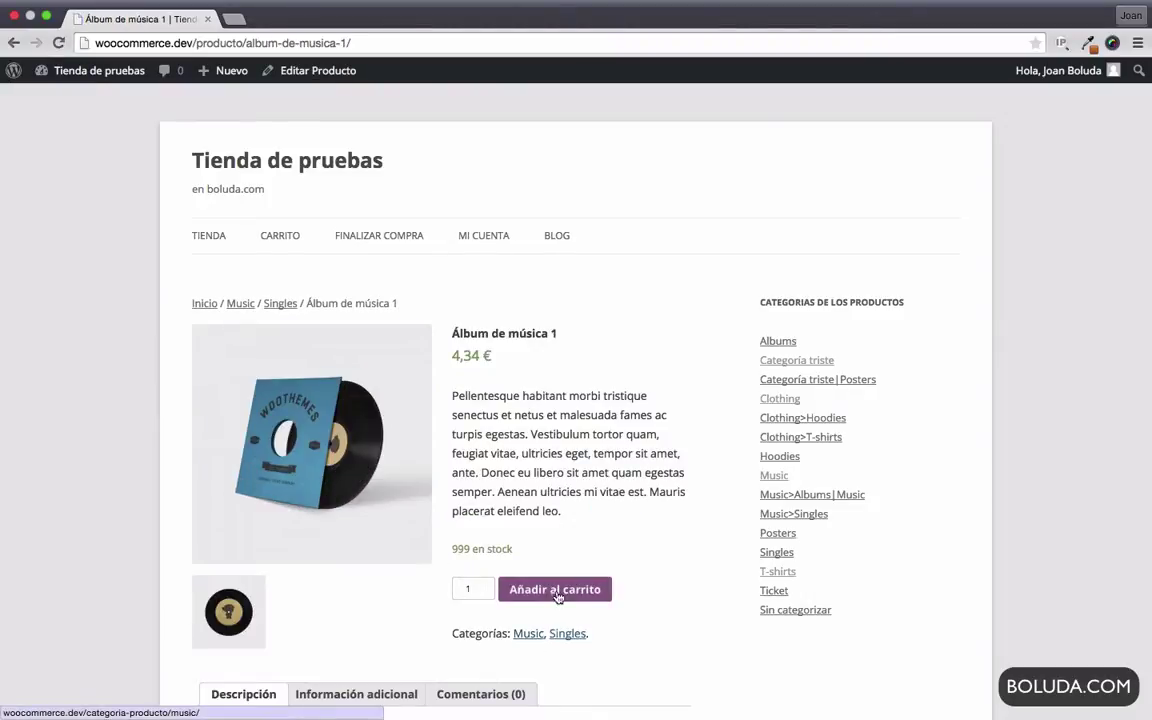
{"action": "left_click", "coordinate": [558, 590]}
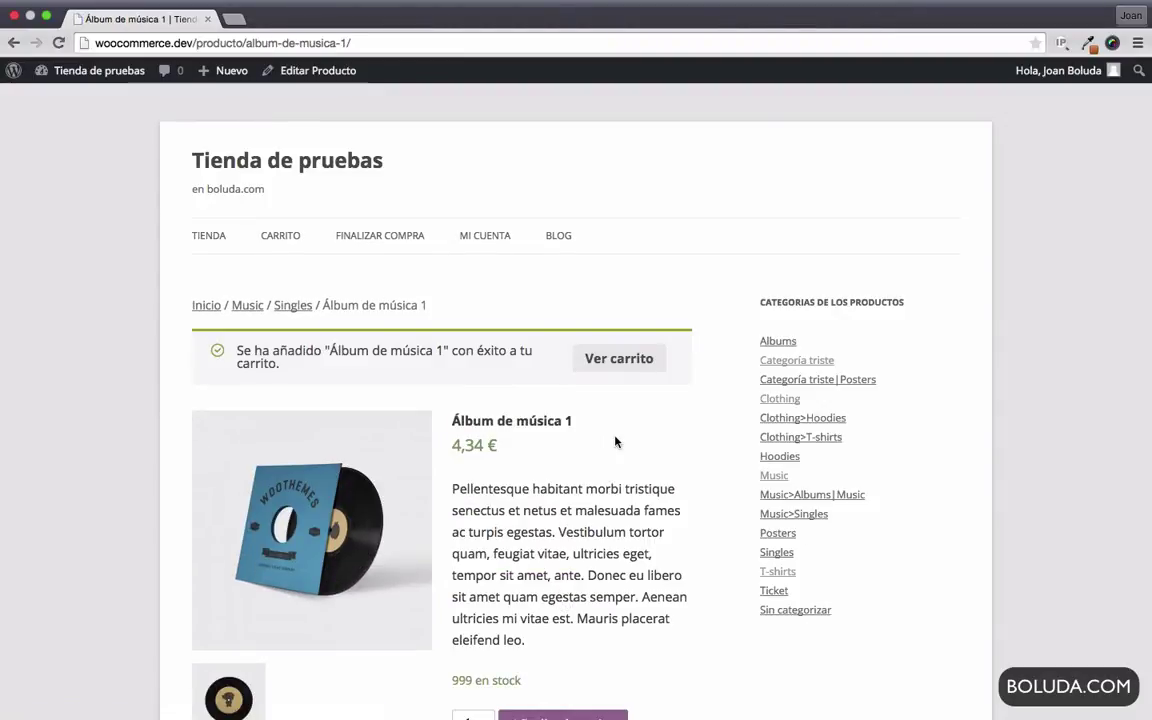
{"action": "left_click", "coordinate": [624, 362]}
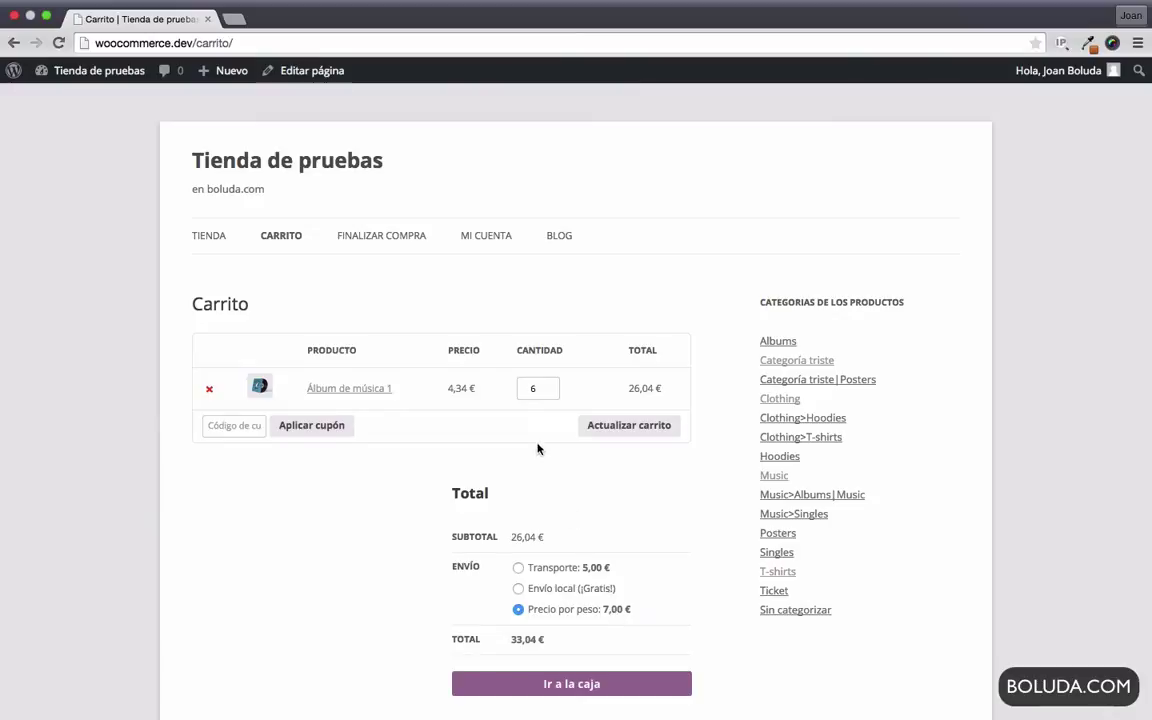
Set the cart quantity of "Álbum de música 1" to 4, update the cart and check the weight-based shipping cost.
{"action": "left_click", "coordinate": [540, 390]}
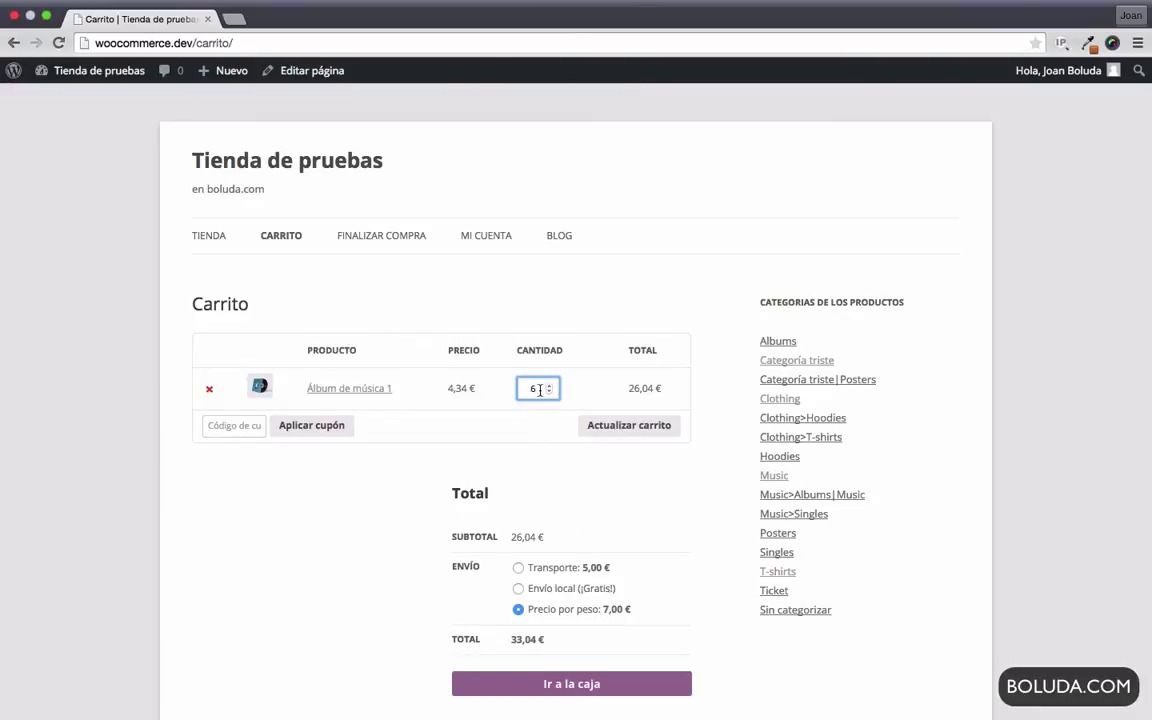
{"action": "left_click", "coordinate": [648, 430]}
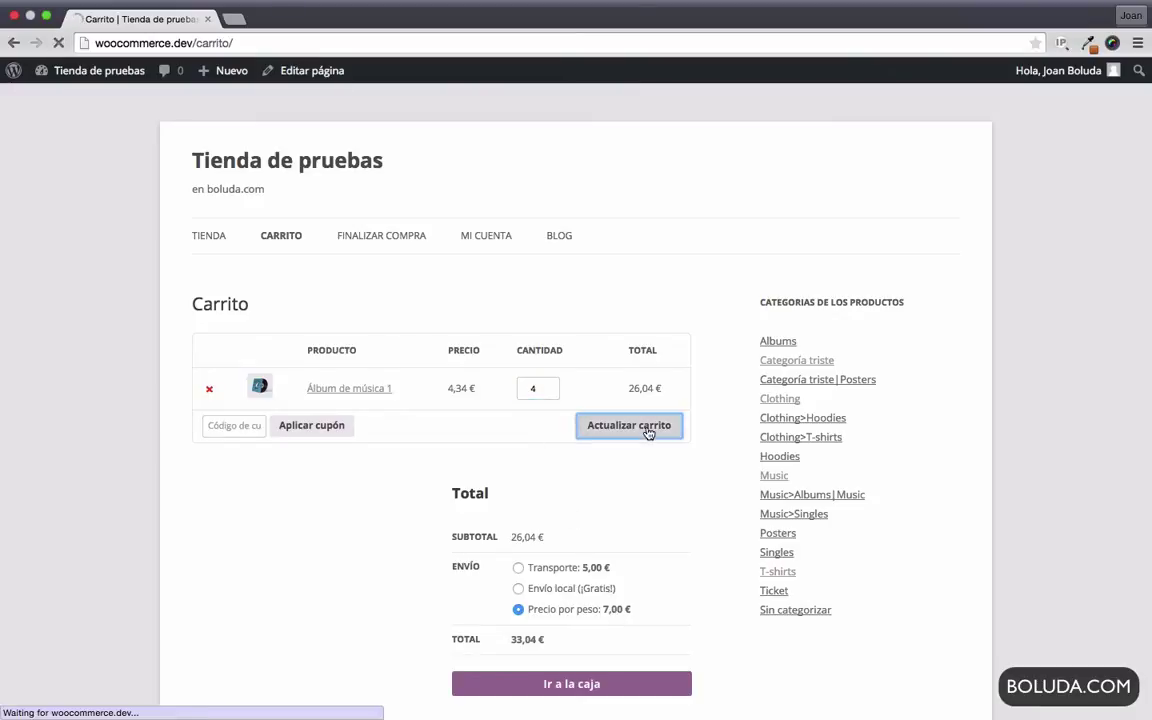
{"action": "scroll", "coordinate": [659, 646], "scroll_direction": "down", "scroll_amount": 5}
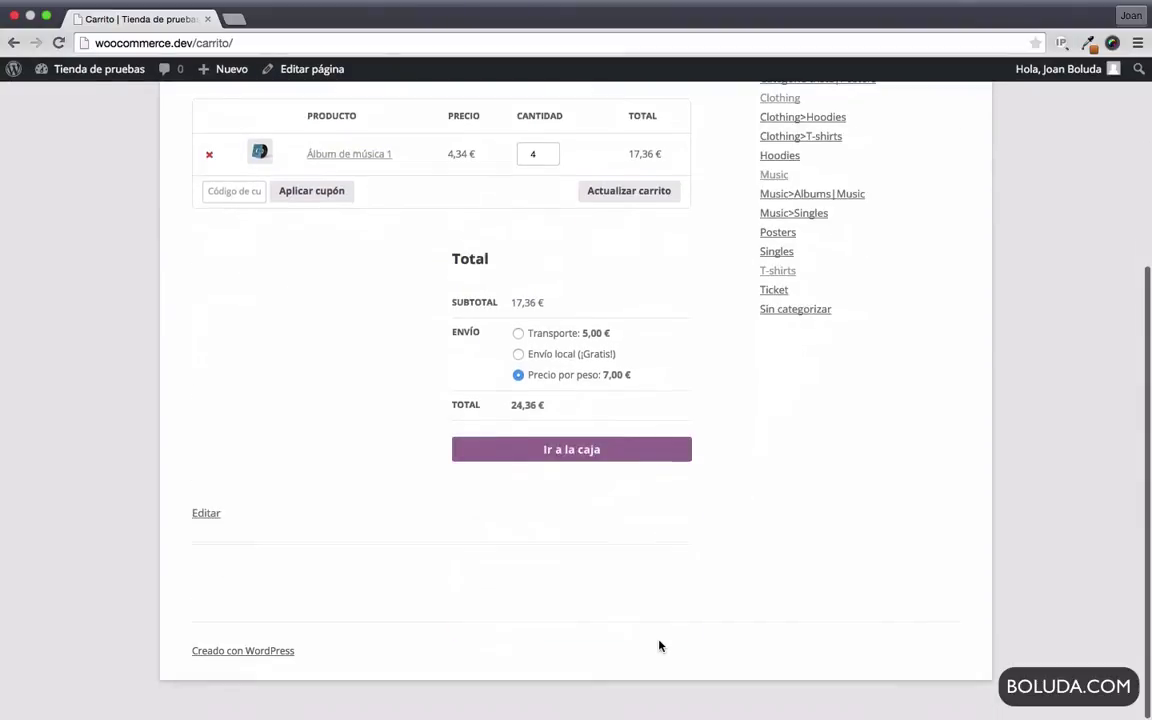
Set the album's cart quantity to 3, update the cart and check the weight-based shipping cost.
{"action": "left_click", "coordinate": [537, 155]}
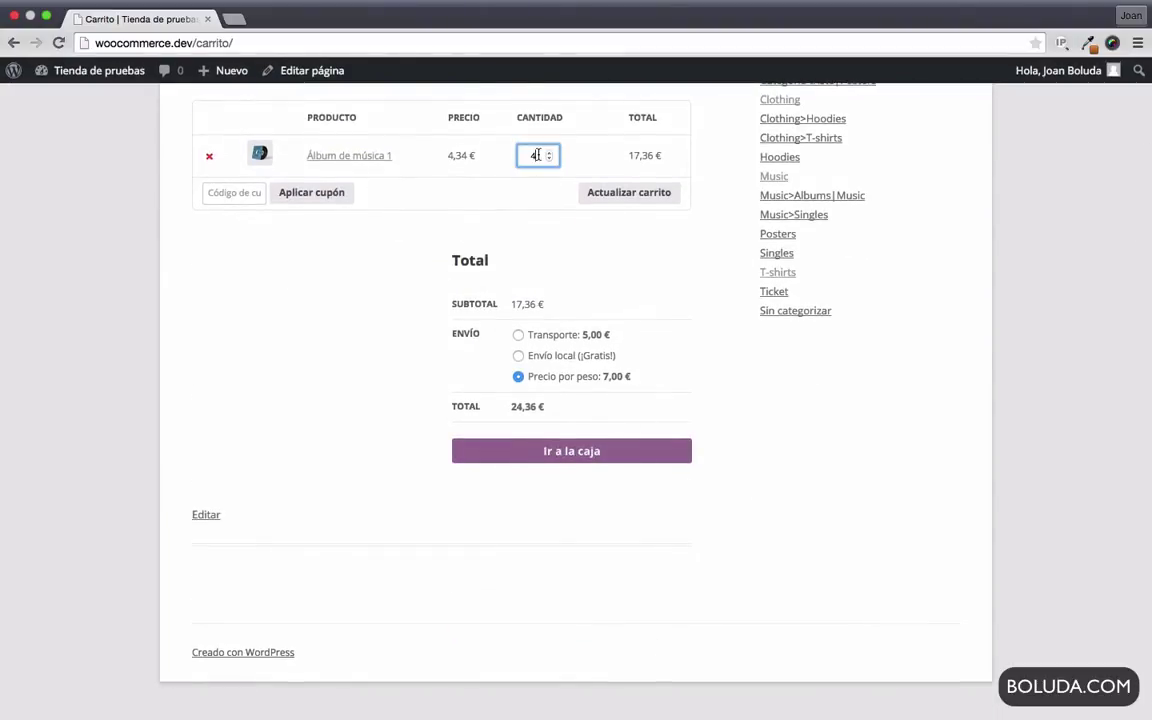
{"action": "left_click", "coordinate": [630, 192]}
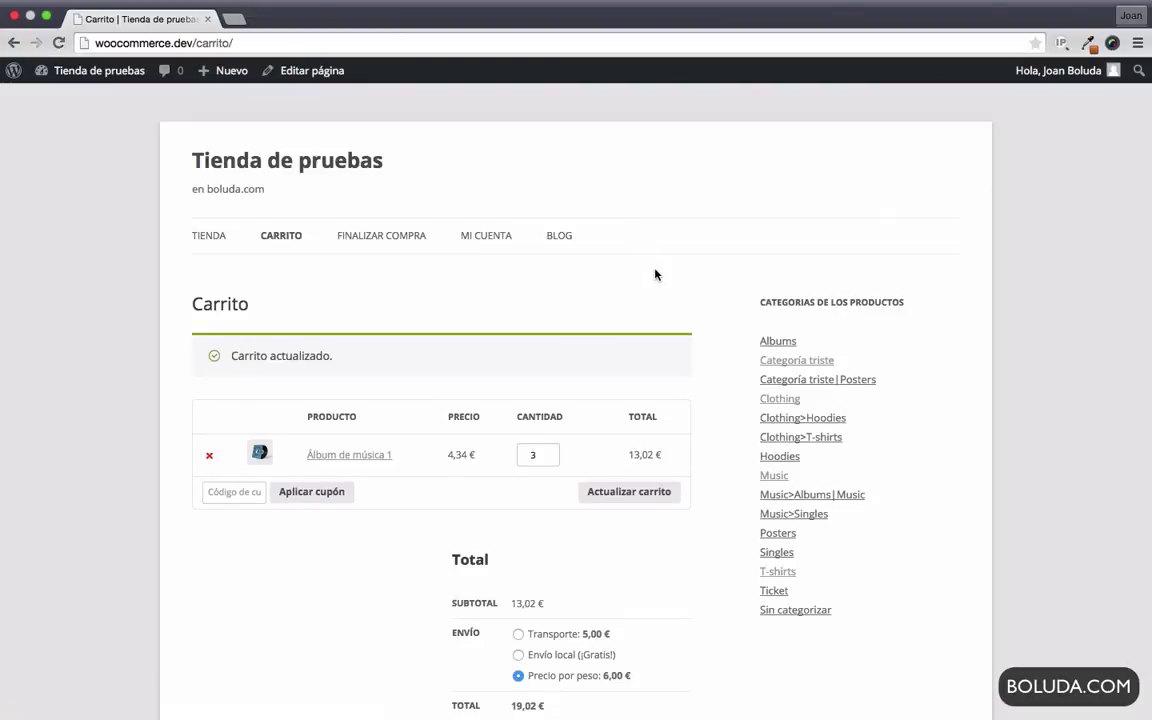
{"action": "scroll", "coordinate": [658, 272], "scroll_direction": "down", "scroll_amount": 5}
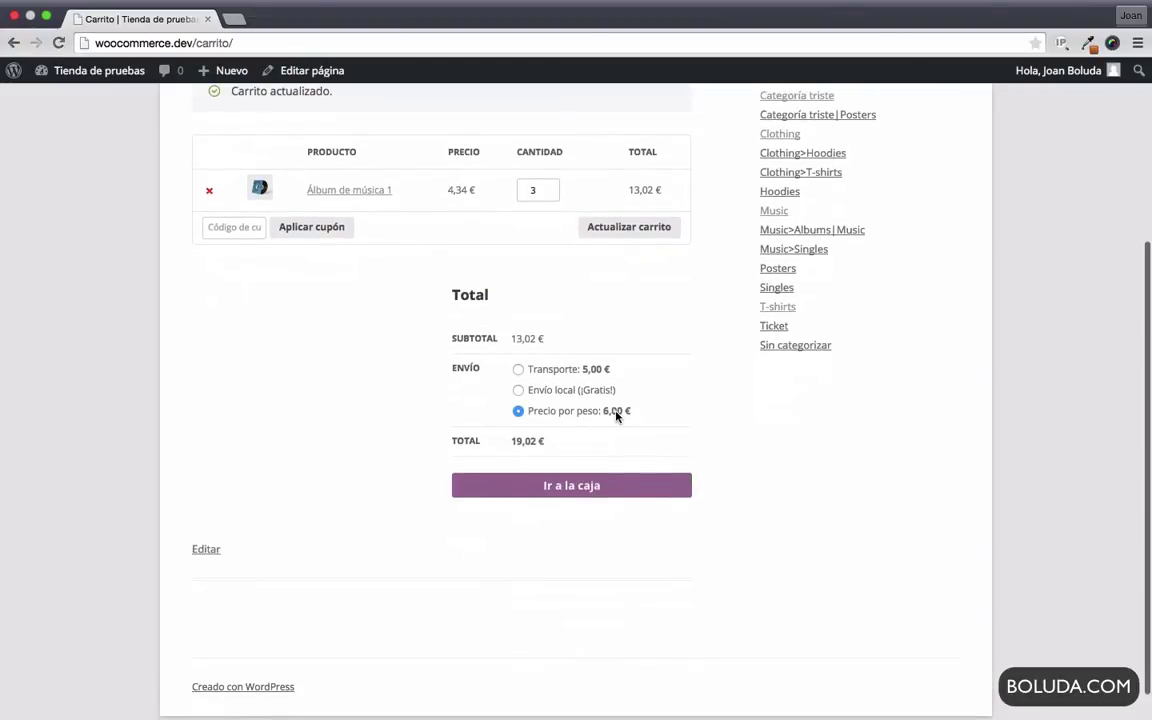
Set the album's cart quantity to 1, update the cart and check the "Precio por peso" shipping cost.
{"action": "left_click", "coordinate": [542, 190]}
{"action": "key", "text": "BackSpace"}
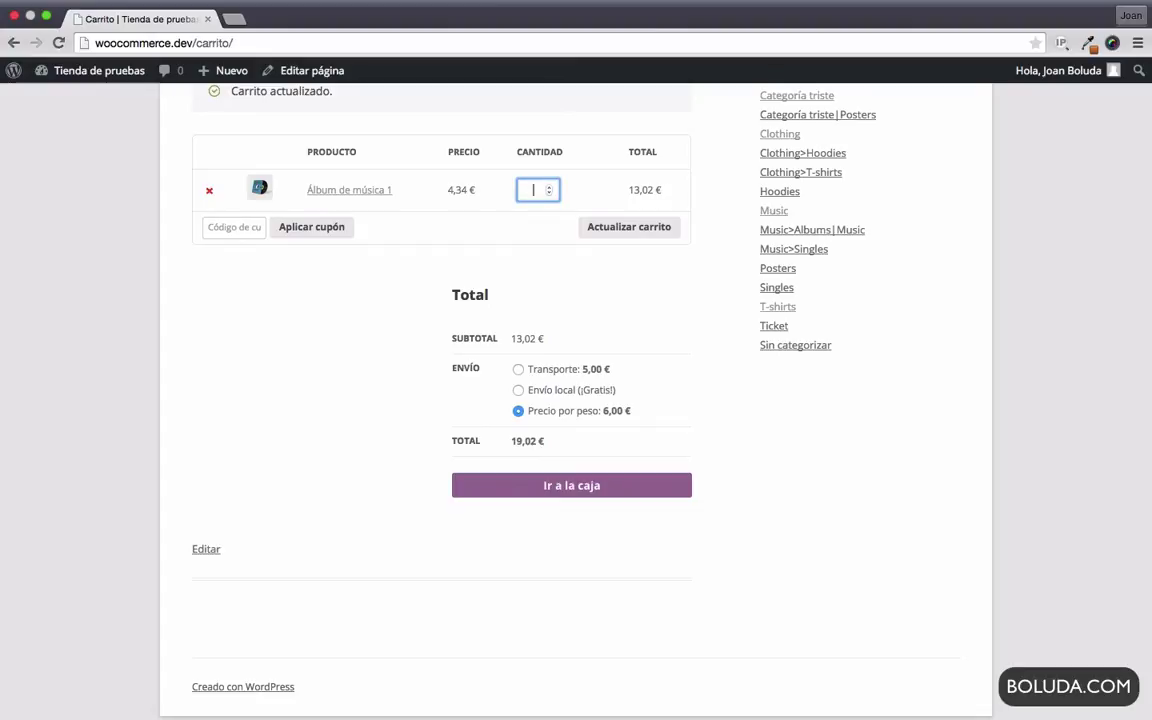
{"action": "type", "text": "1"}
{"action": "left_click", "coordinate": [618, 227]}
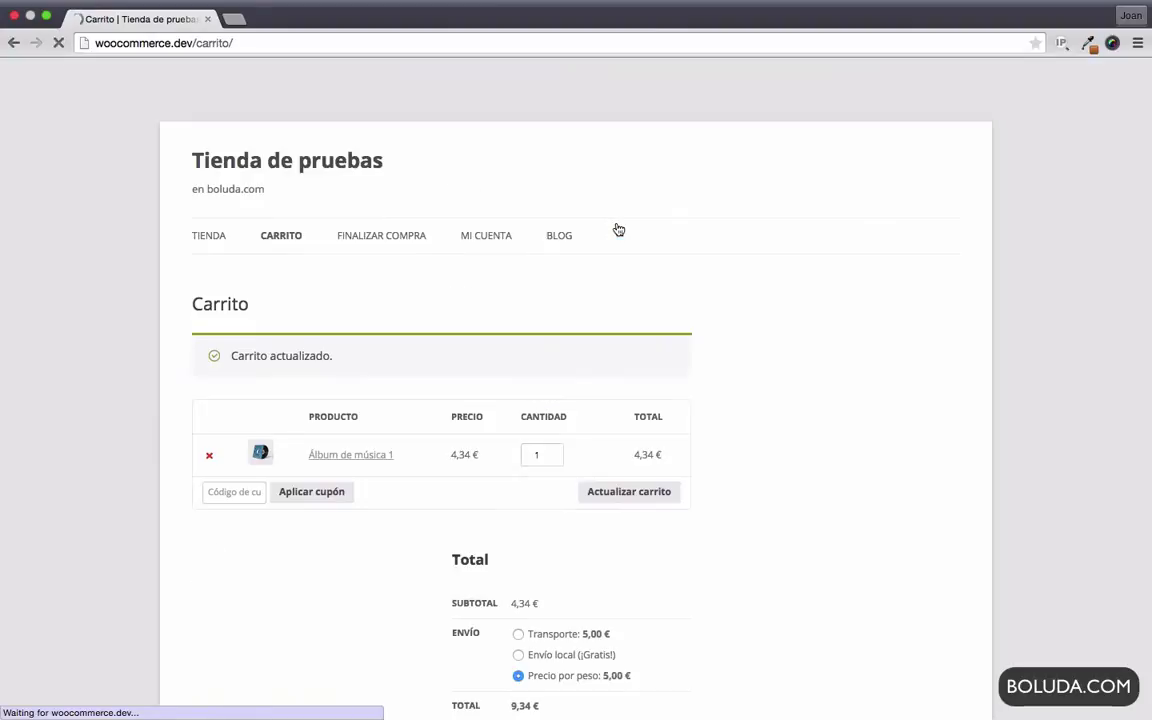
{"action": "scroll", "coordinate": [675, 373], "scroll_direction": "down", "scroll_amount": 5}
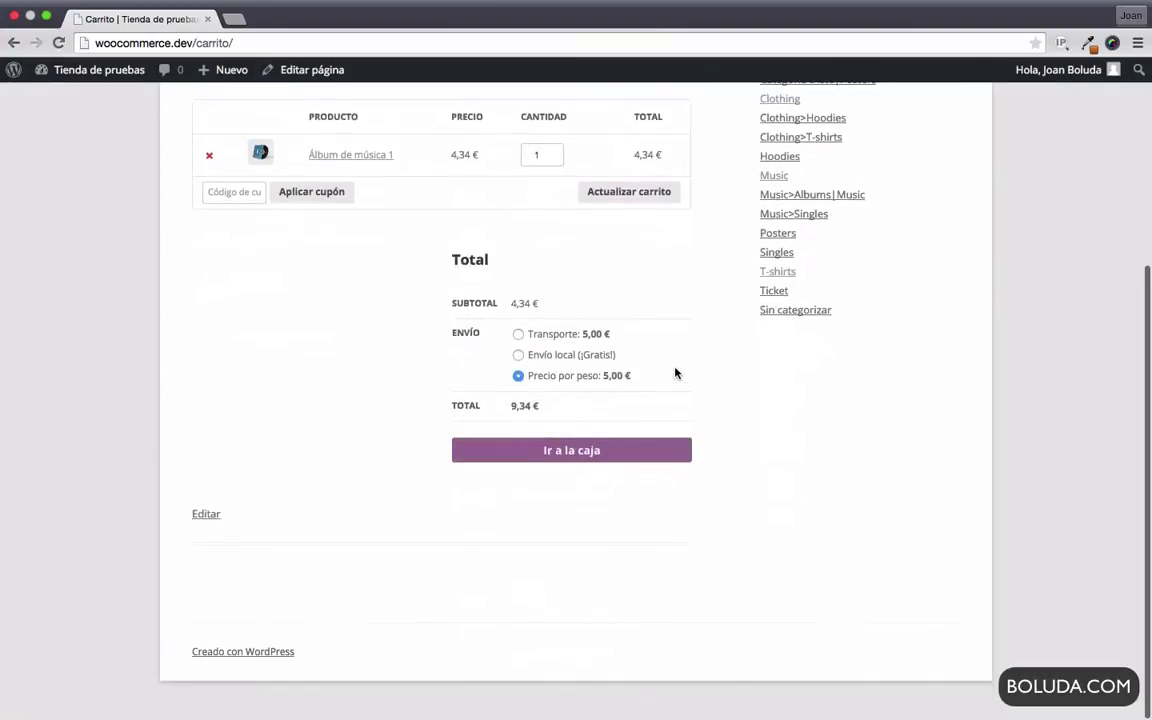
{"action": "triple_click", "coordinate": [603, 383]}
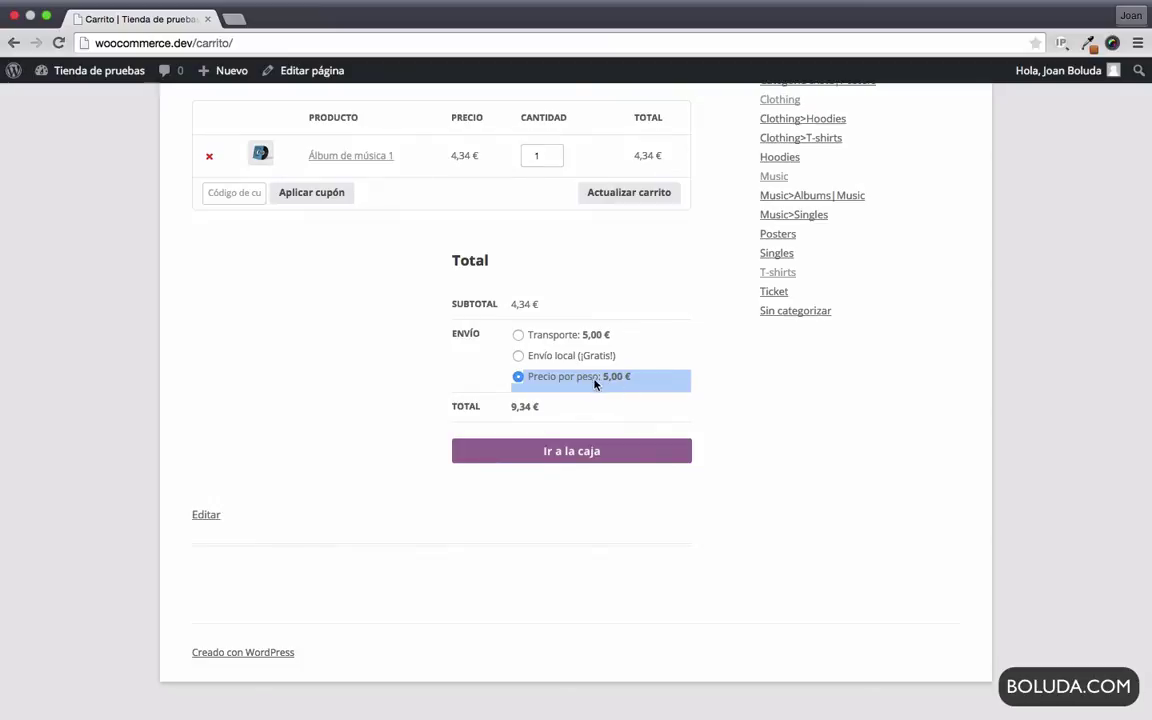
{"action": "left_click", "coordinate": [702, 348]}
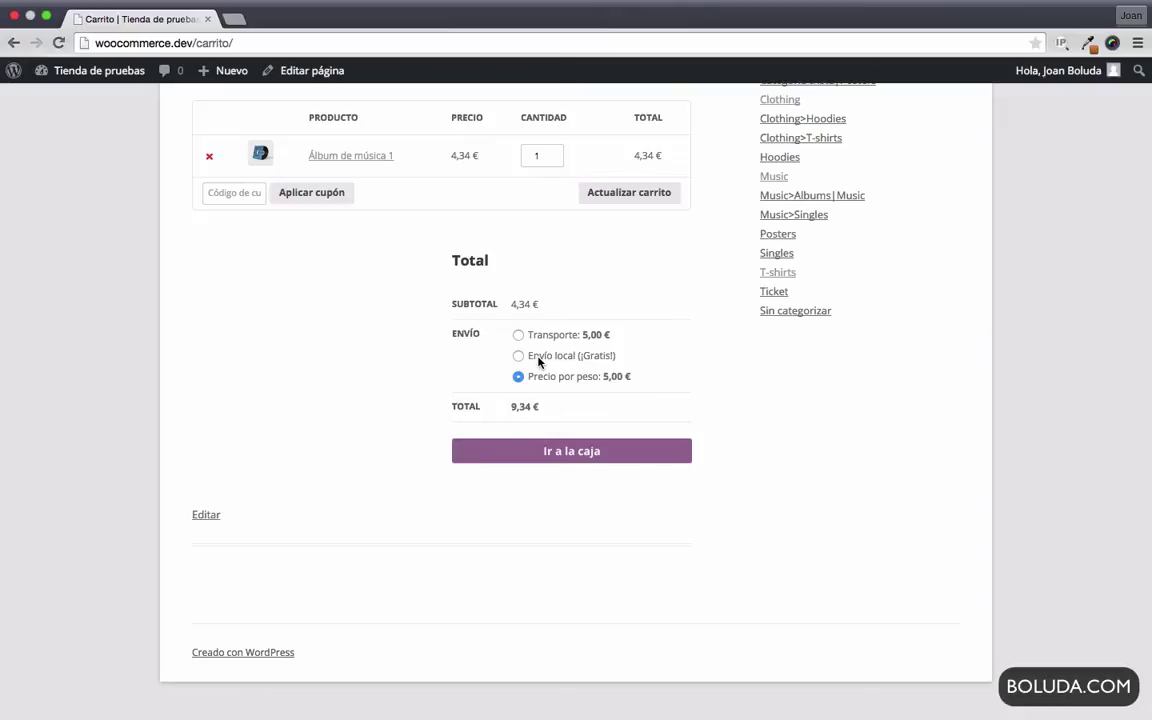
Go back to the site's admin dashboard and open the WooCommerce settings.
{"action": "scroll", "coordinate": [363, 319], "scroll_direction": "up", "scroll_amount": 5}
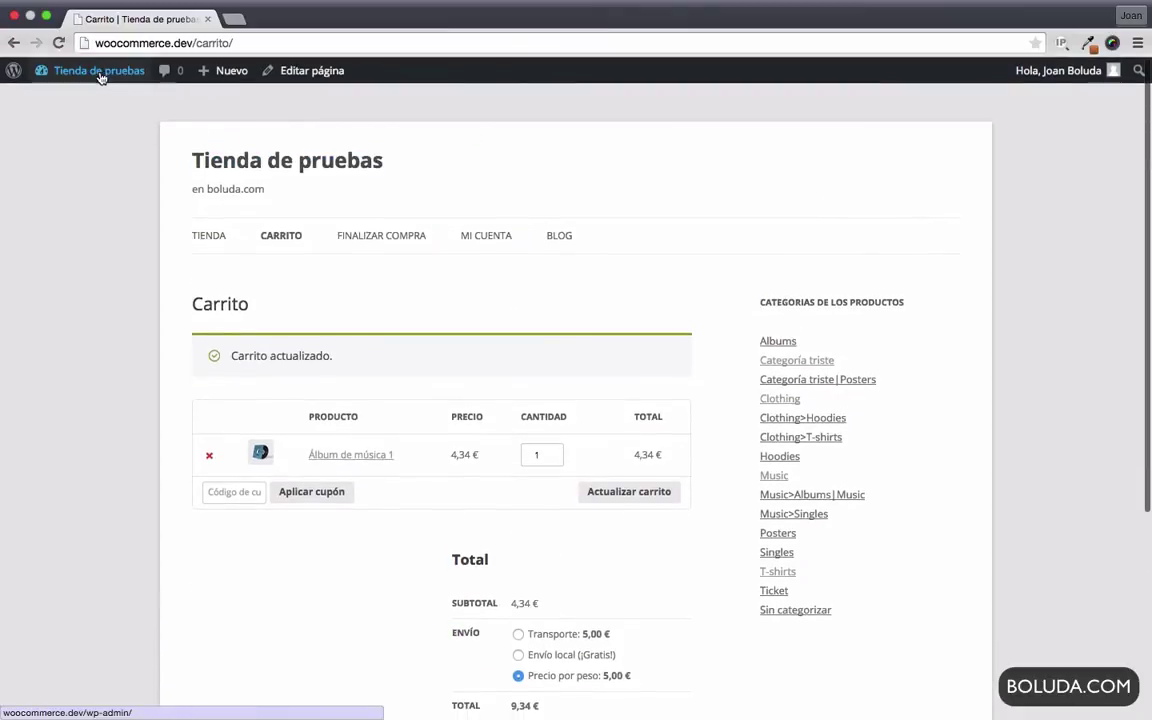
{"action": "mouse_move", "coordinate": [100, 77]}
{"action": "left_click", "coordinate": [77, 101]}
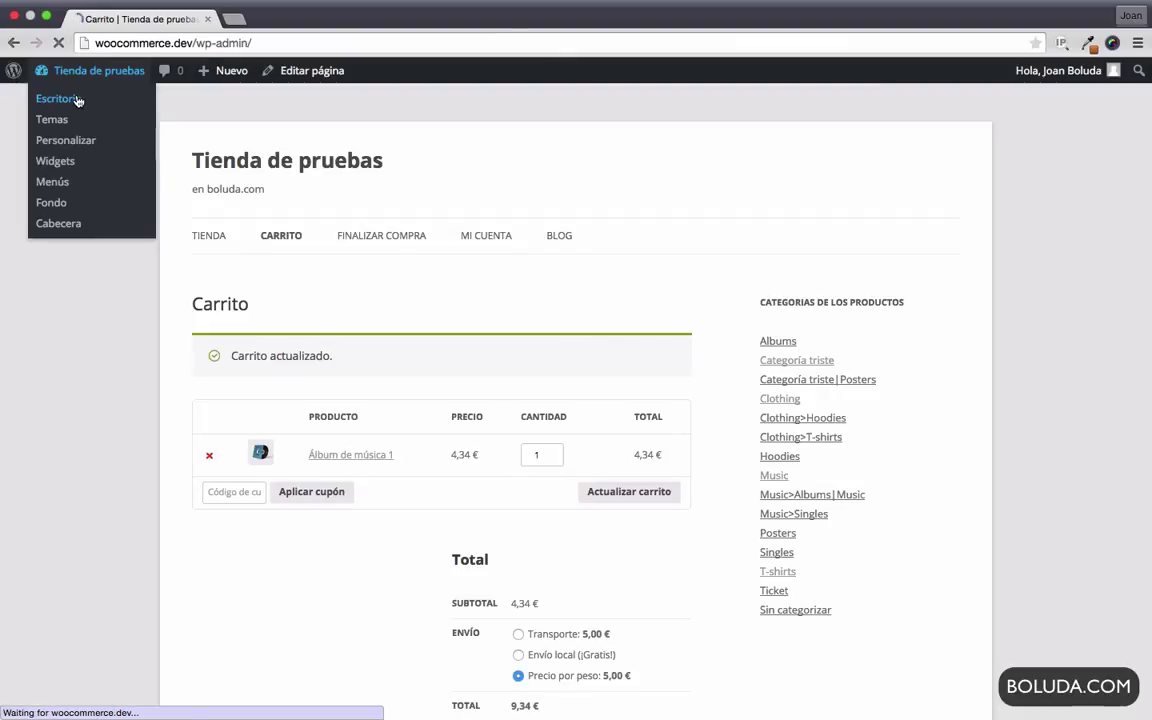
{"action": "mouse_move", "coordinate": [77, 324]}
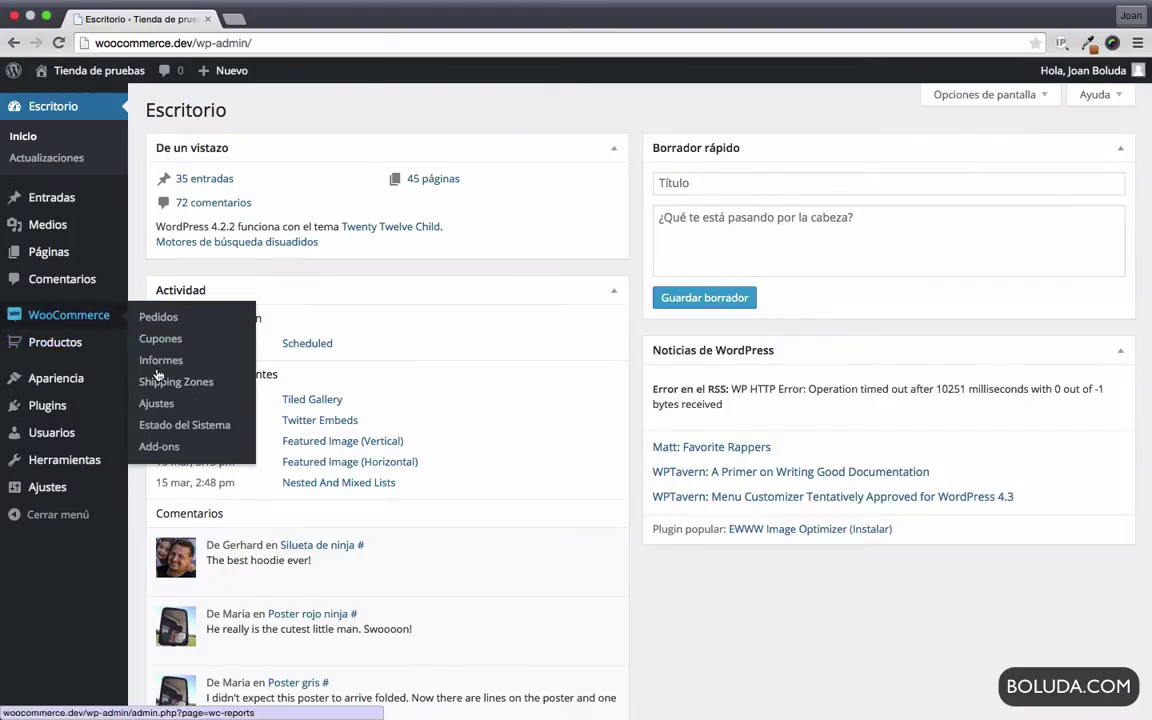
{"action": "left_click", "coordinate": [150, 403]}
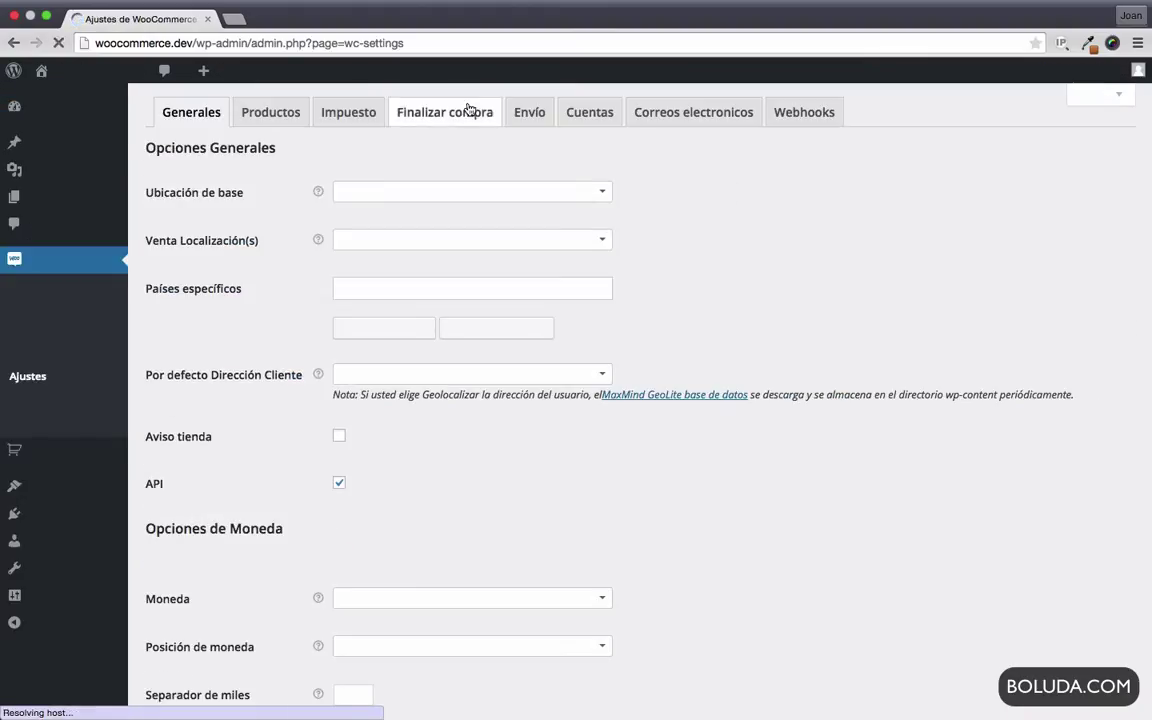
In the shipping settings, disable the flat-rate method "Transporte" and save the changes.
{"action": "left_click", "coordinate": [535, 116]}
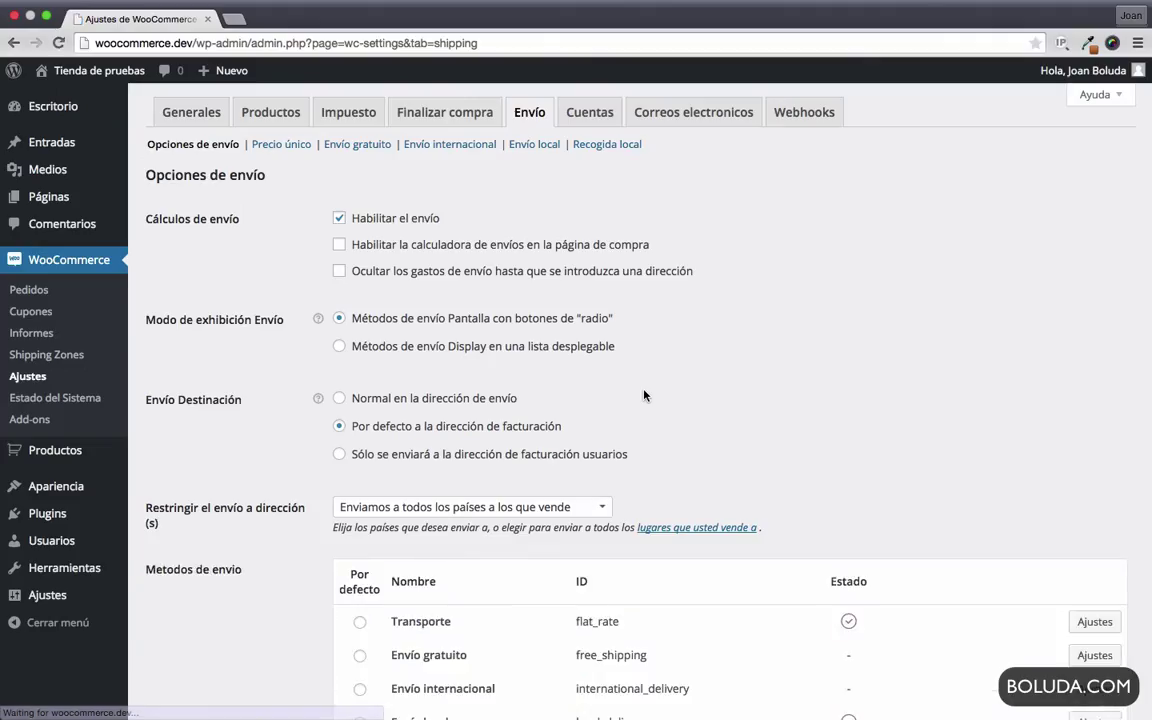
{"action": "scroll", "coordinate": [644, 394], "scroll_direction": "down", "scroll_amount": 5}
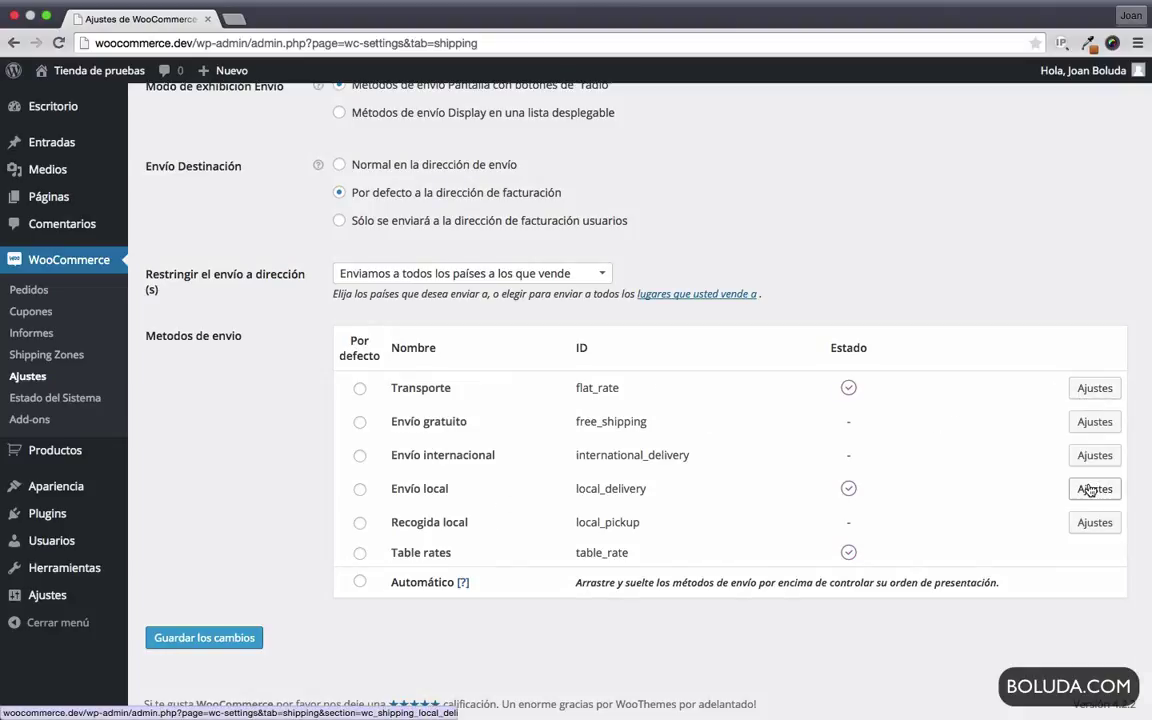
{"action": "left_click", "coordinate": [1098, 397]}
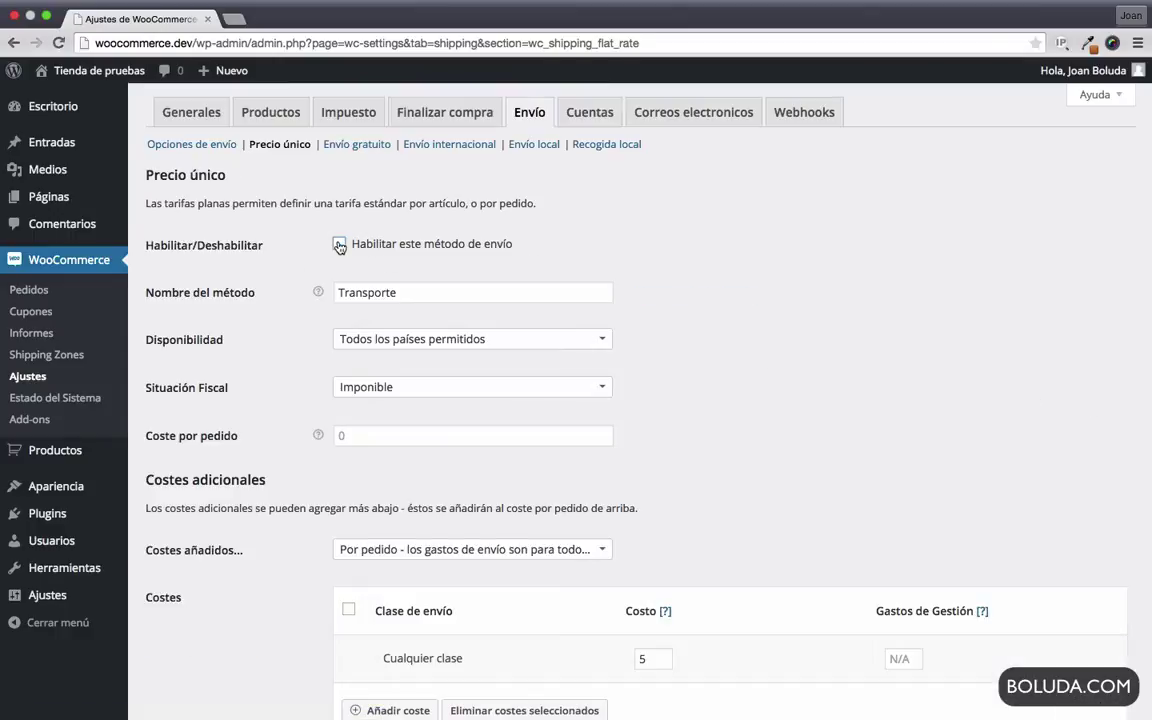
{"action": "scroll", "coordinate": [398, 262], "scroll_direction": "down", "scroll_amount": 7}
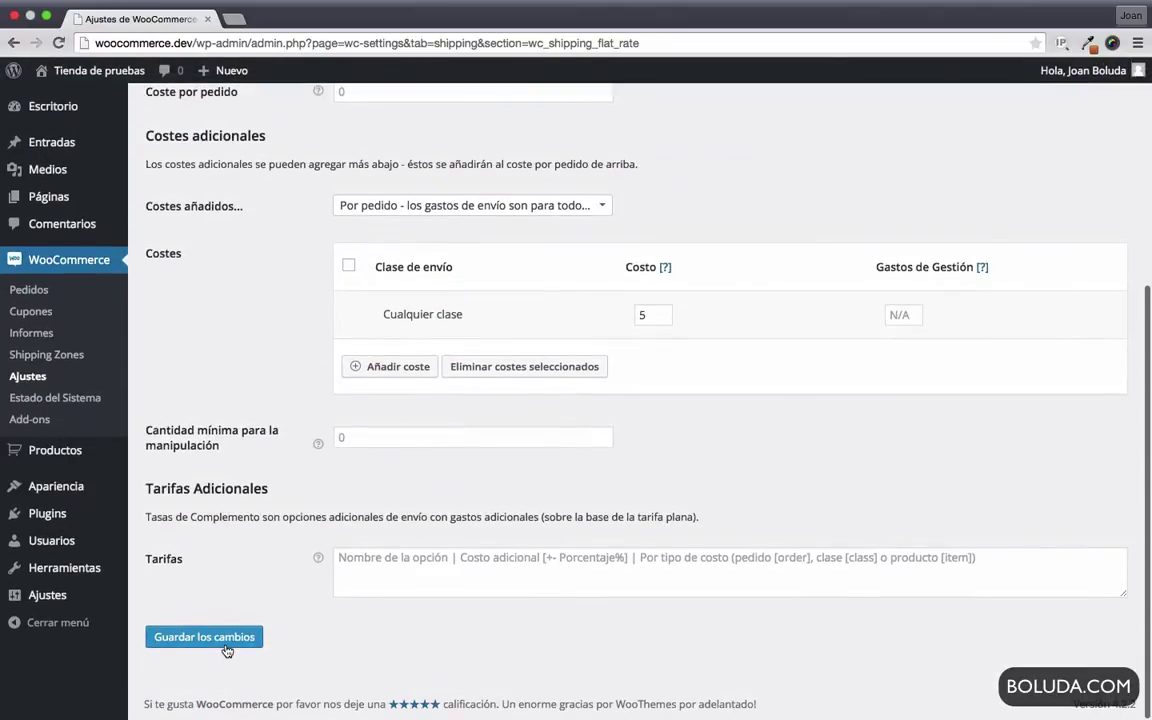
{"action": "left_click", "coordinate": [205, 637]}
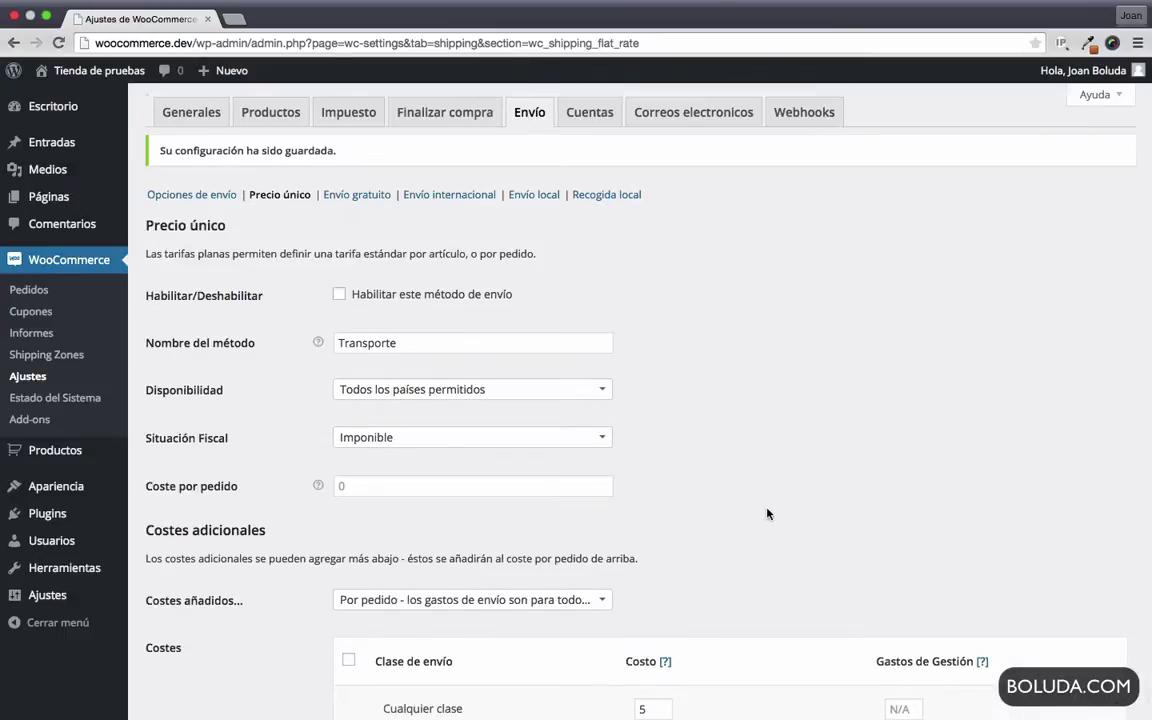
{"action": "scroll", "coordinate": [767, 512], "scroll_direction": "up", "scroll_amount": 7}
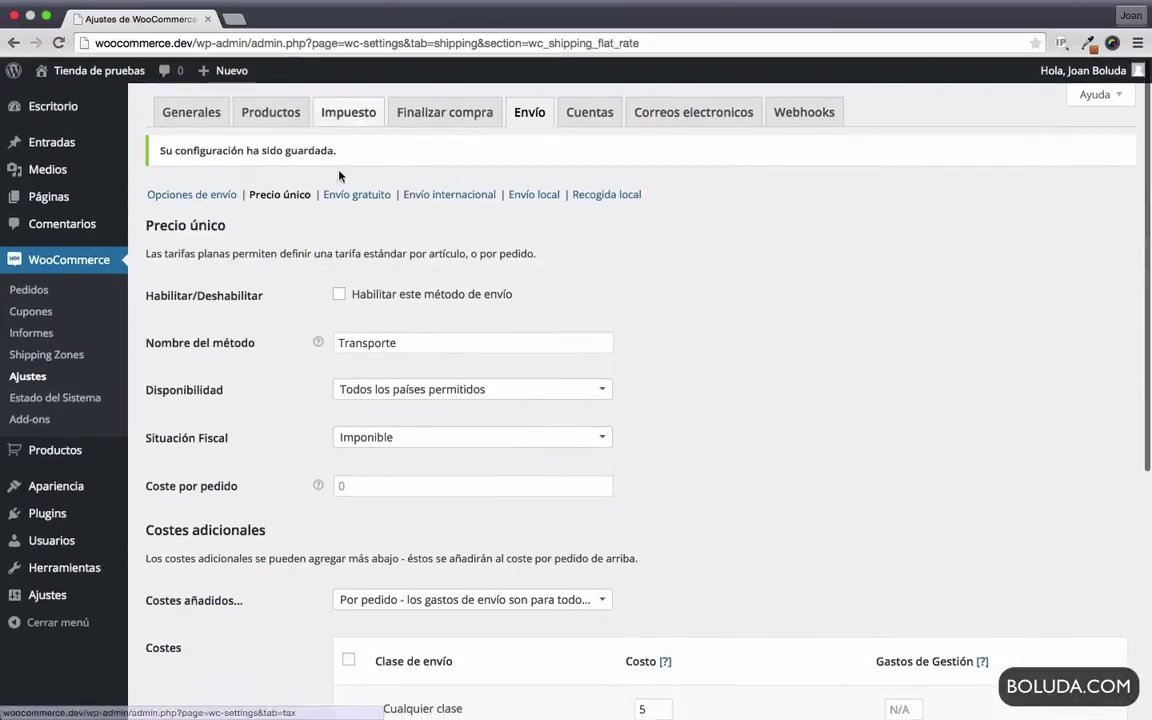
Disable the "Envío local" shipping method, save the changes and review the list of shipping methods in the shipping options.
{"action": "left_click", "coordinate": [236, 196]}
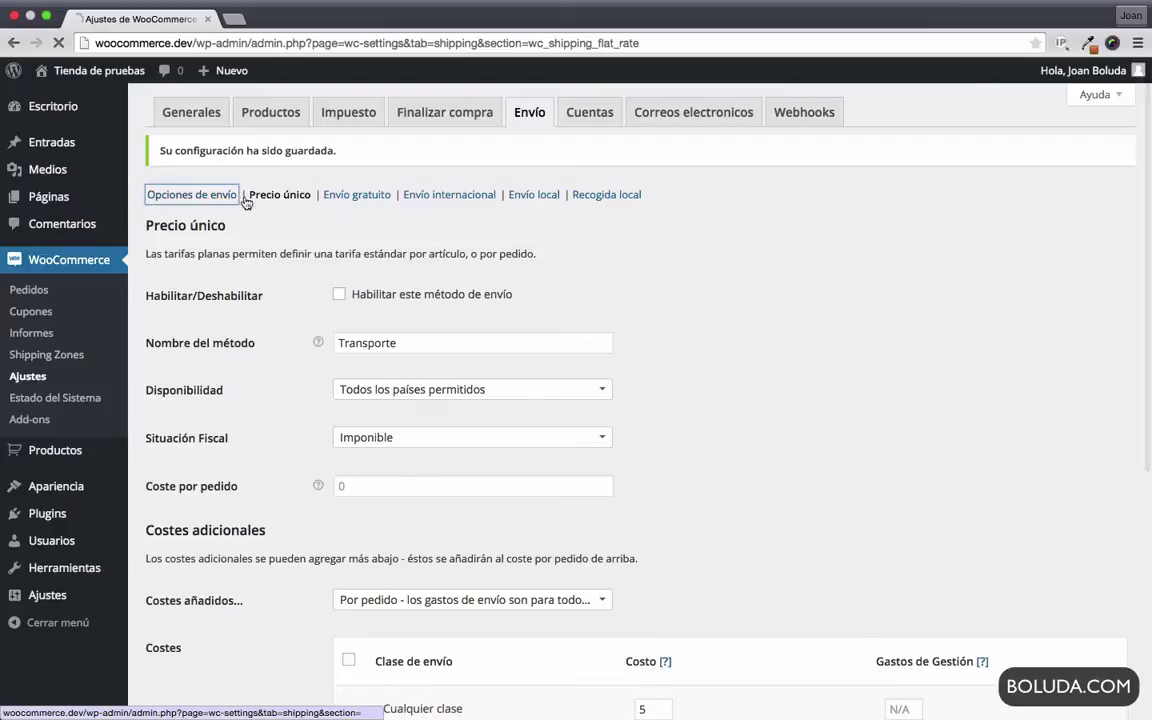
{"action": "scroll", "coordinate": [828, 270], "scroll_direction": "down", "scroll_amount": 5}
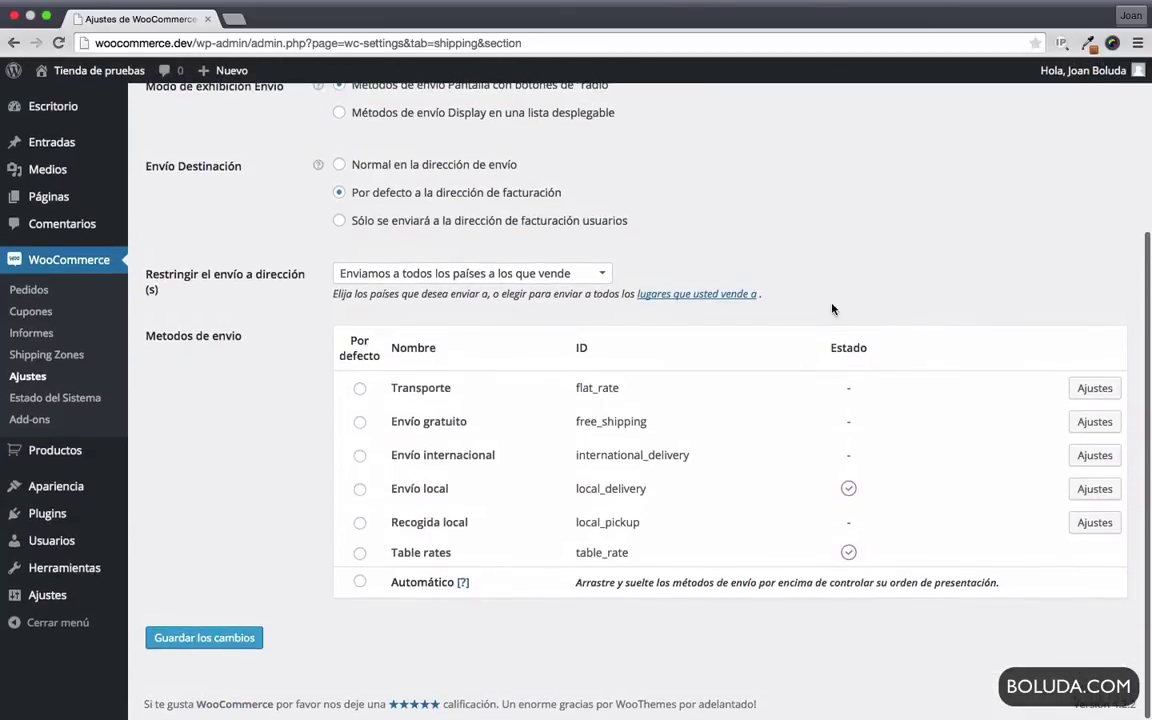
{"action": "left_click", "coordinate": [1094, 488]}
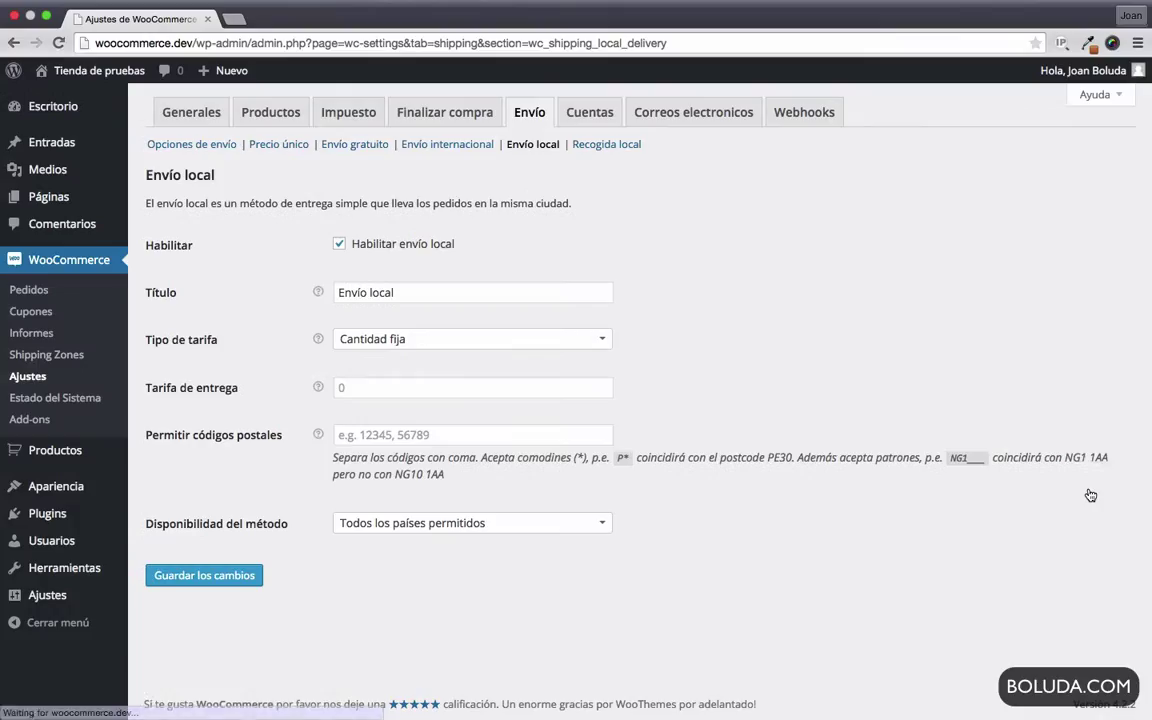
{"action": "left_click", "coordinate": [339, 245]}
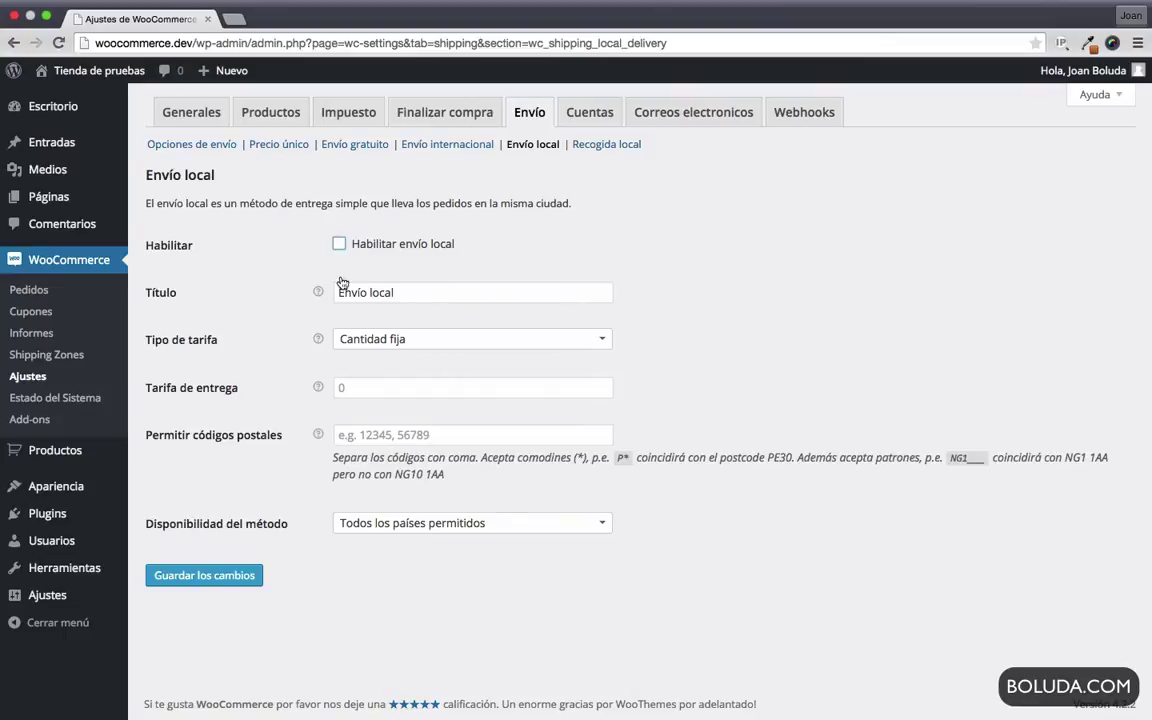
{"action": "left_click", "coordinate": [242, 574]}
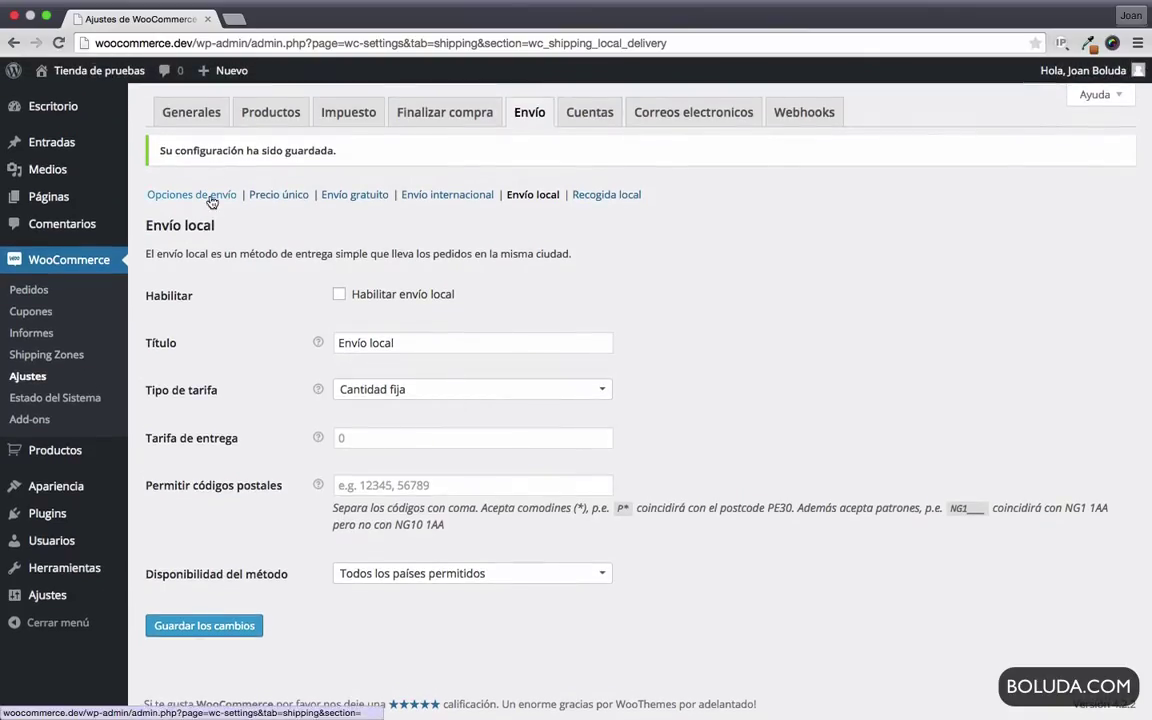
{"action": "left_click", "coordinate": [212, 197]}
{"action": "scroll", "coordinate": [894, 440], "scroll_direction": "down", "scroll_amount": 5}
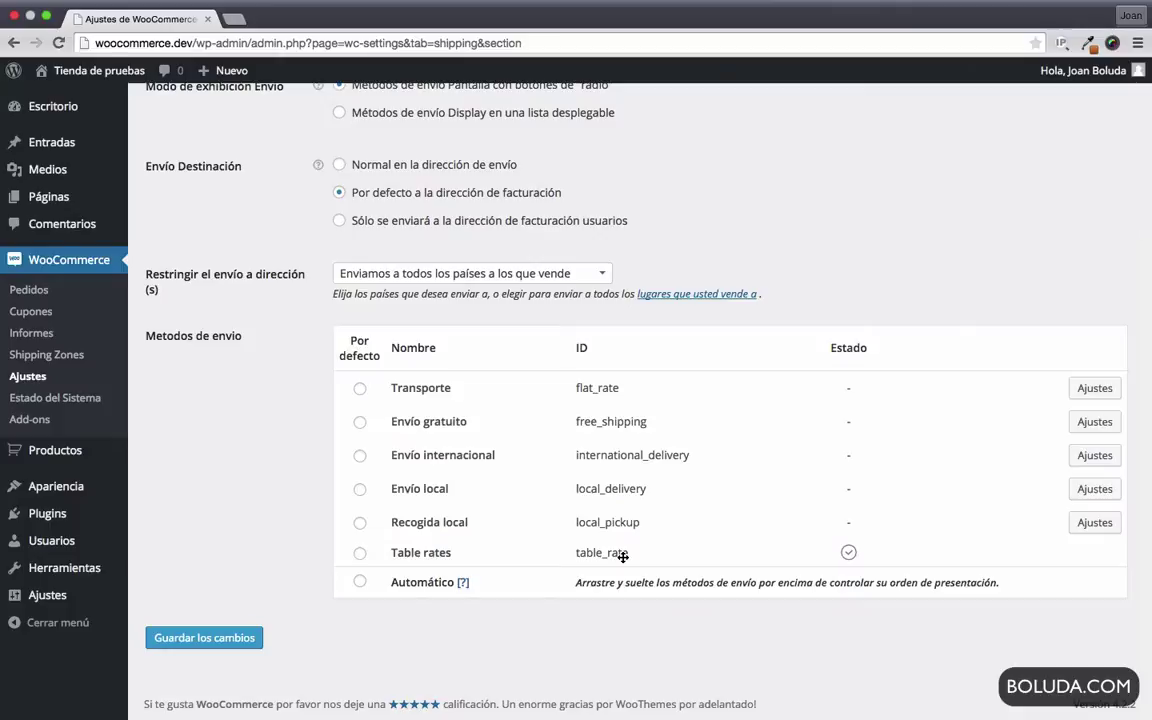
Open the cart in the storefront and check which shipping method and cost the totals show.
{"action": "scroll", "coordinate": [623, 556], "scroll_direction": "up", "scroll_amount": 5}
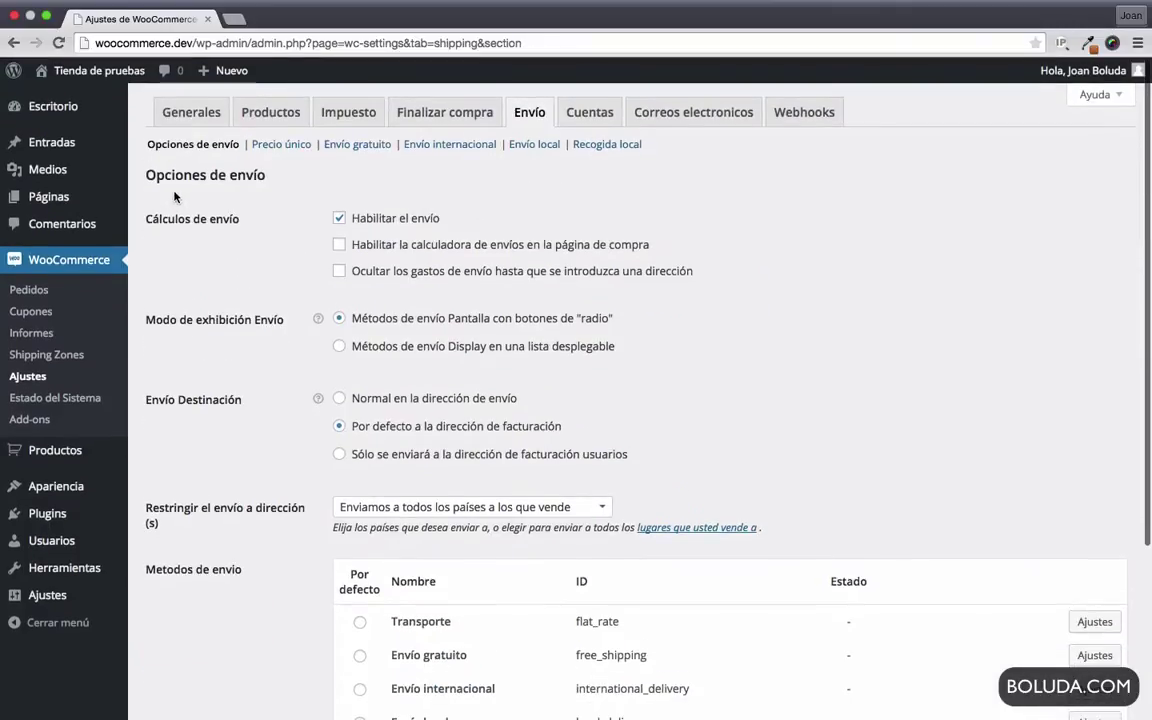
{"action": "left_click", "coordinate": [104, 70]}
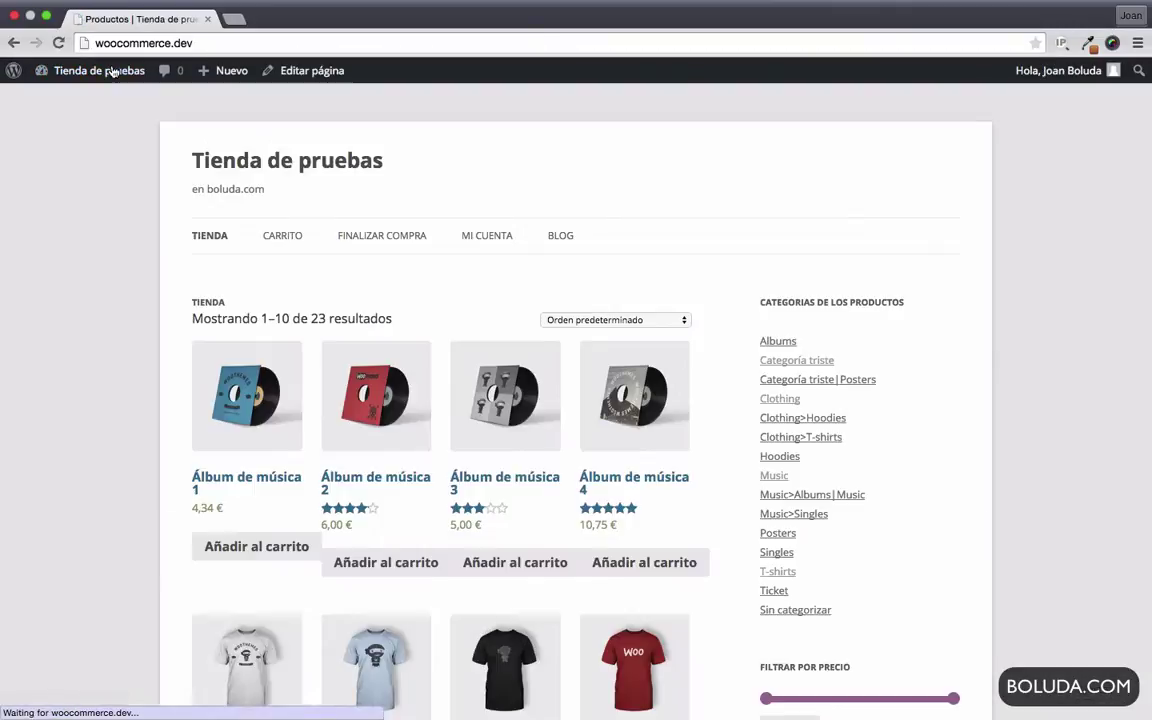
{"action": "left_click", "coordinate": [294, 237]}
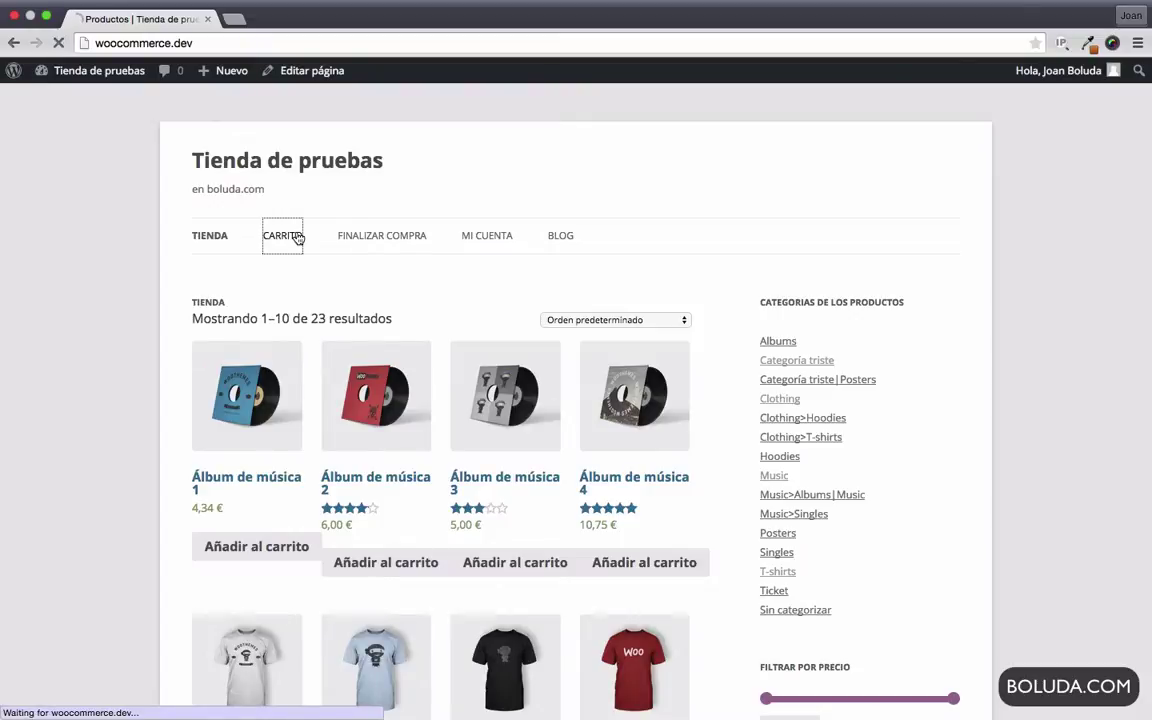
{"action": "scroll", "coordinate": [560, 395], "scroll_direction": "down", "scroll_amount": 3}
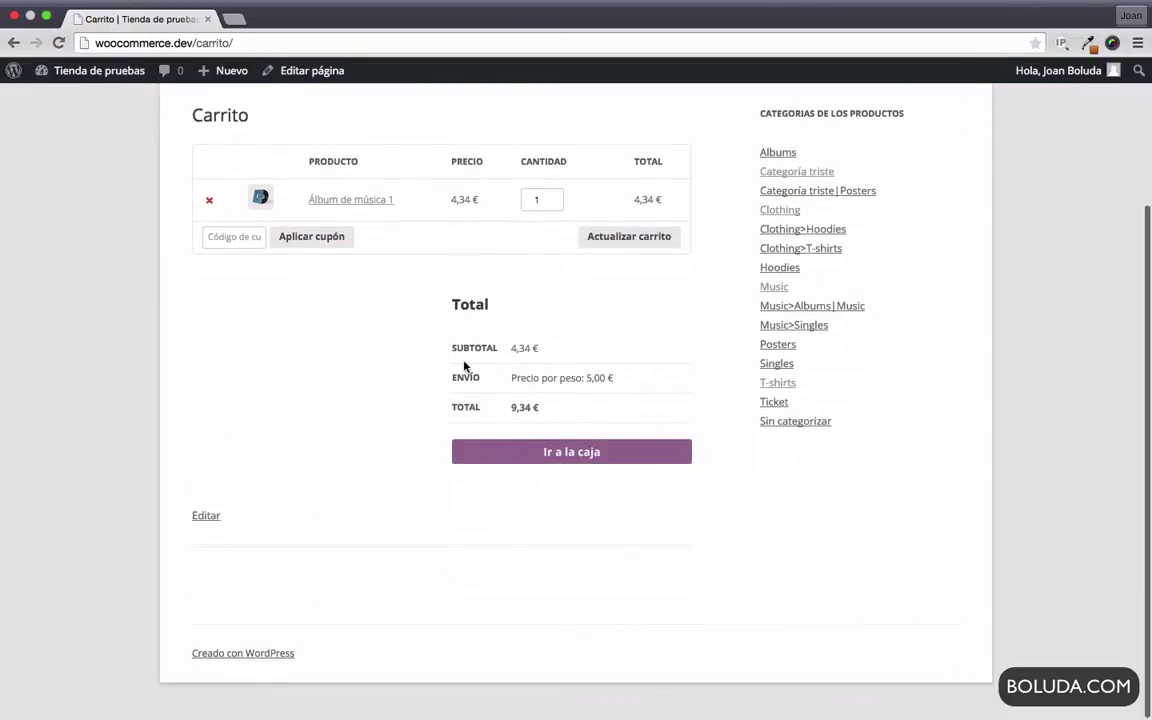
{"action": "left_click_drag", "start_coordinate": [443, 378], "coordinate": [670, 375]}
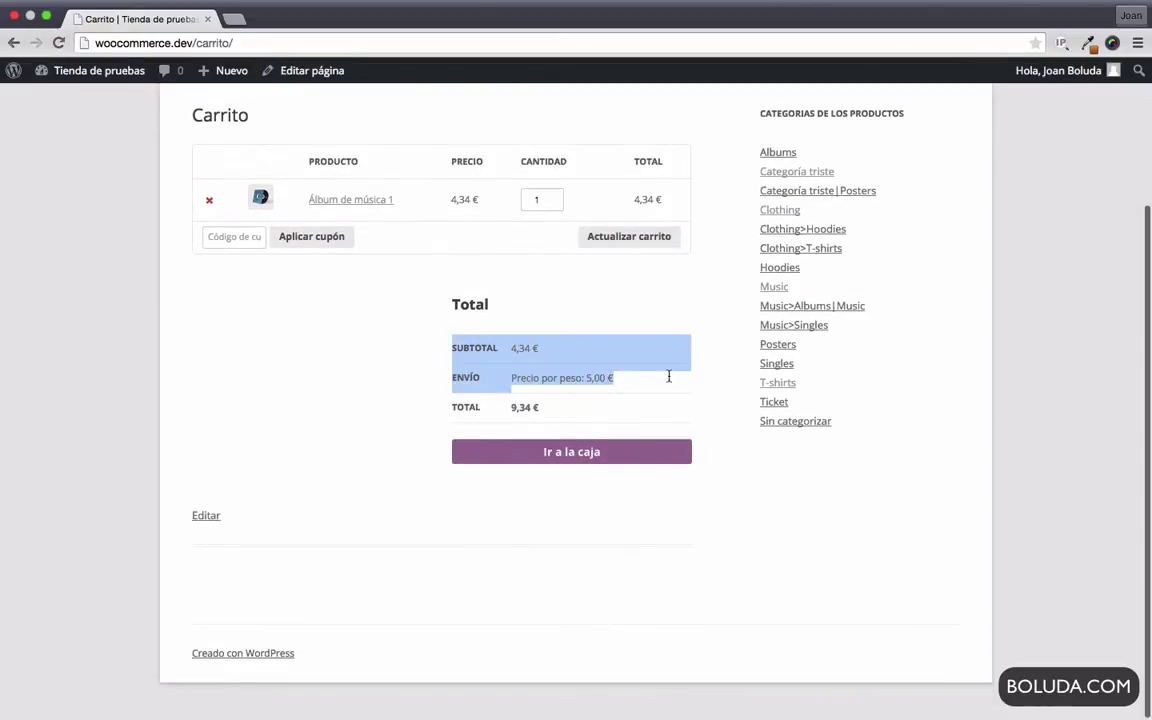
{"action": "left_click", "coordinate": [666, 376]}
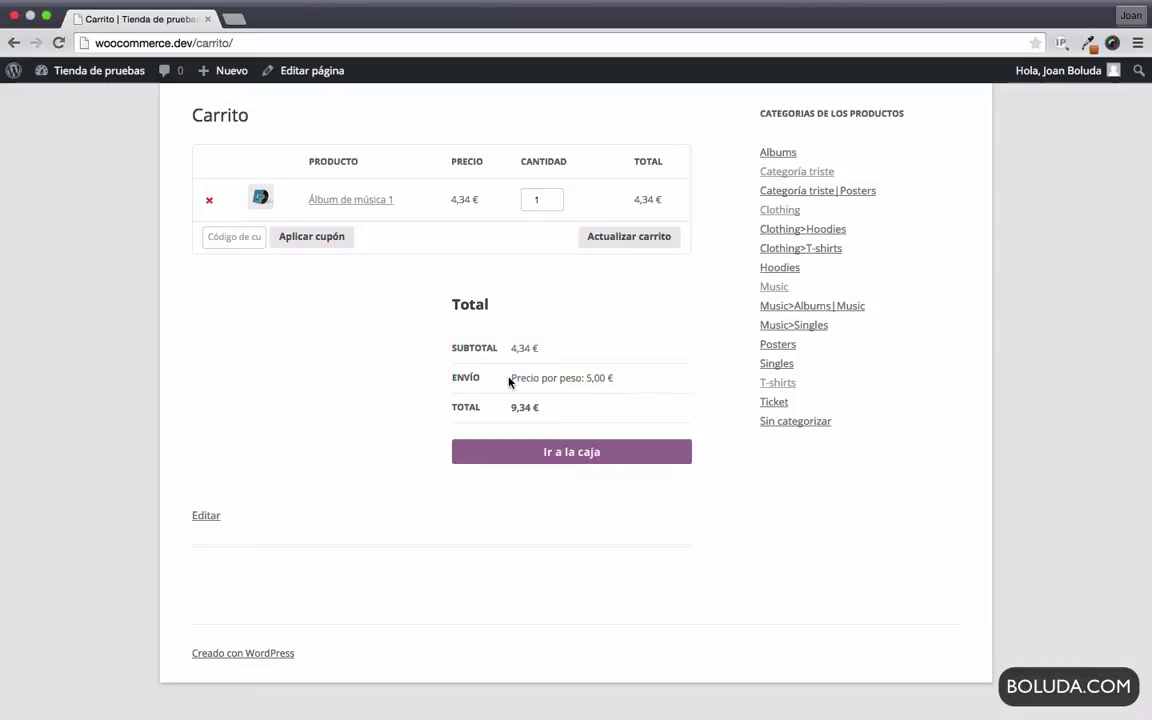
{"action": "left_click_drag", "start_coordinate": [509, 381], "coordinate": [582, 378]}
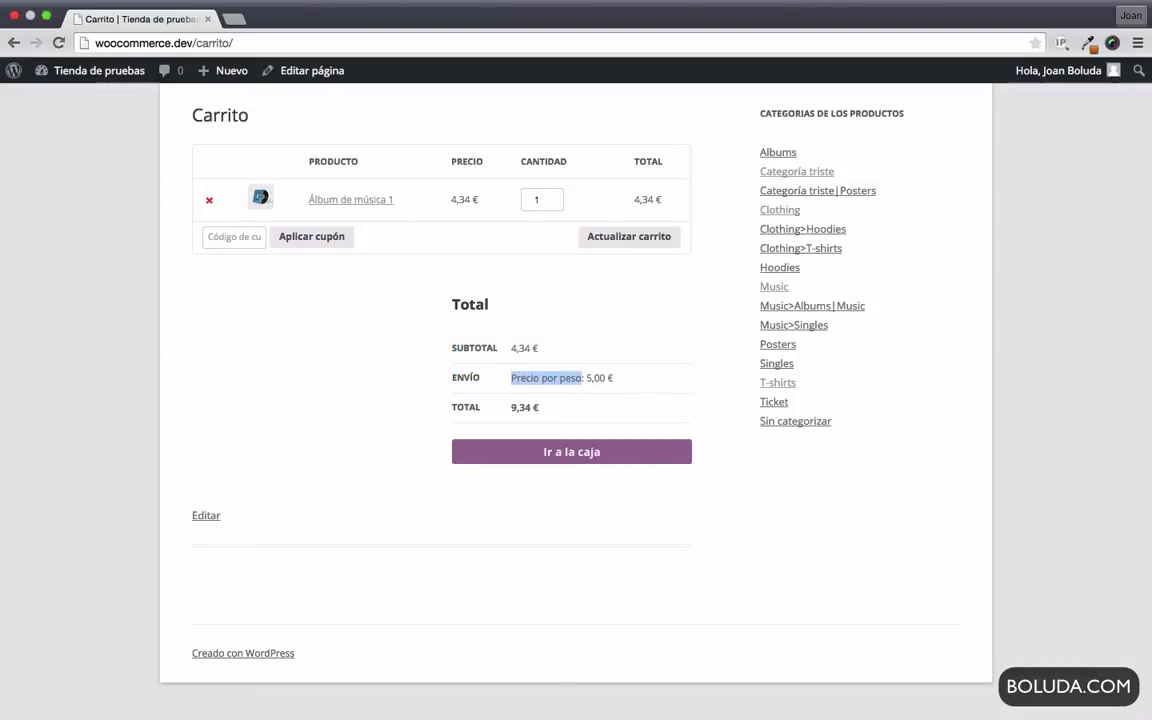
{"action": "scroll", "coordinate": [676, 345], "scroll_direction": "up", "scroll_amount": 4}
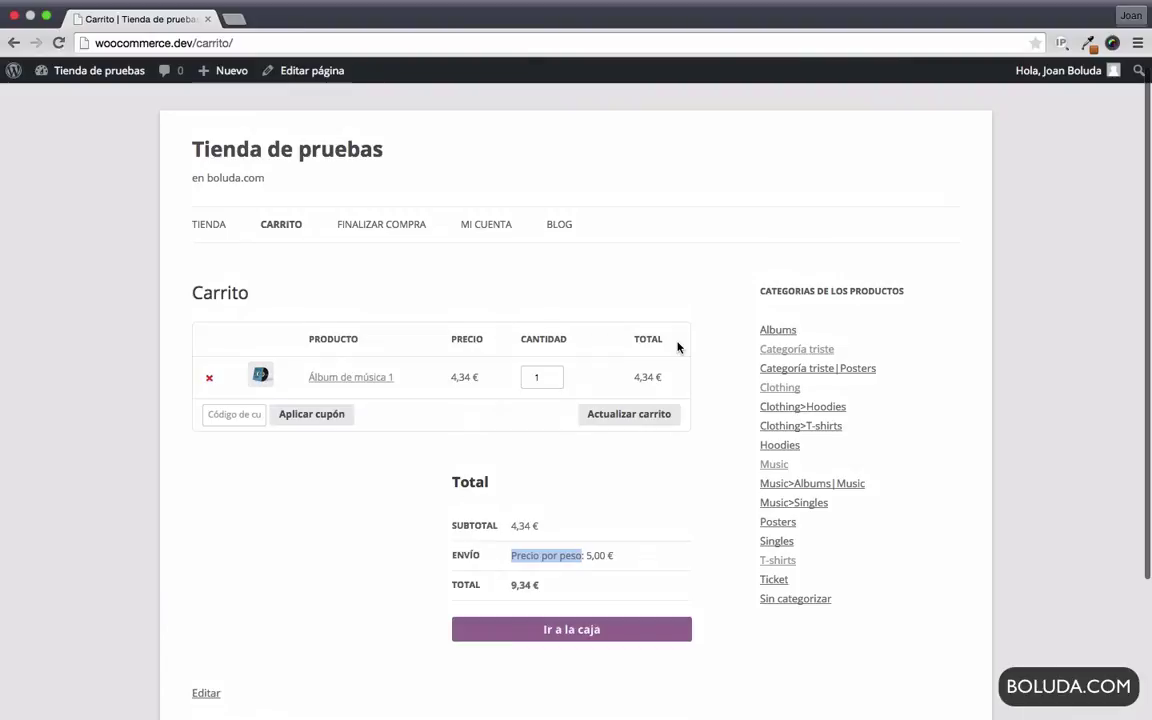